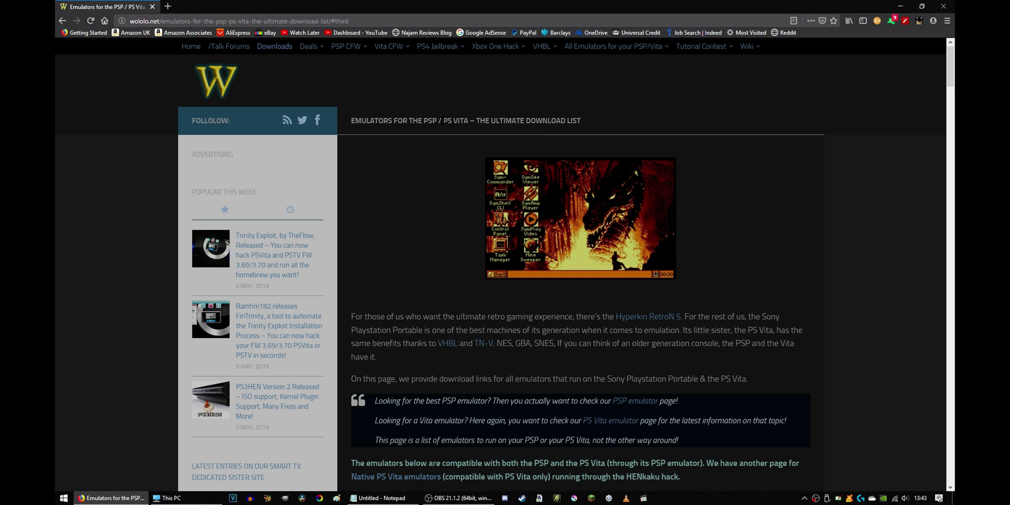
# Step: Examine the introduction and the quick links to console generations on the PSP / PS Vita emulator download page
pyautogui.moveTo(443, 121); pyautogui.dragTo(470, 121)
pyautogui.click(848, 279)
pyautogui.scroll(-5, 704, 310)
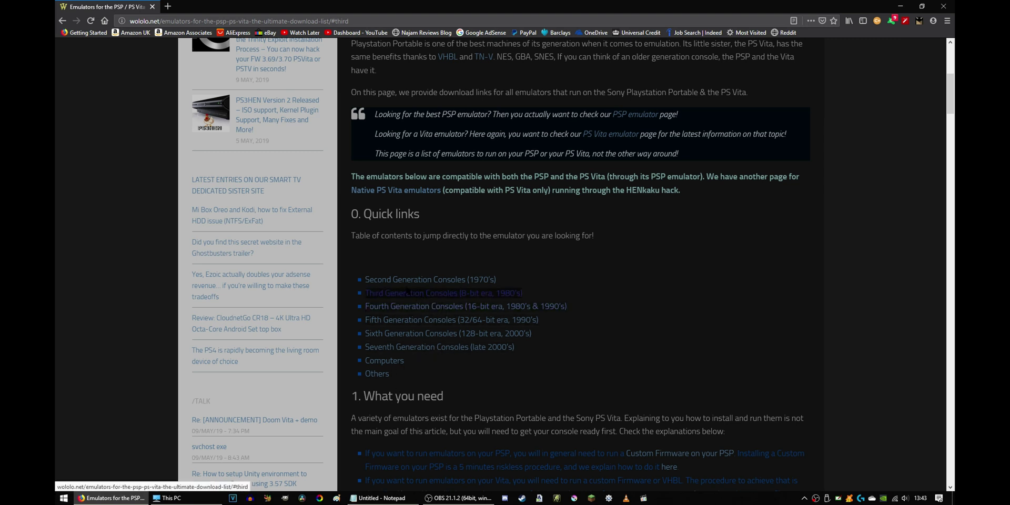
pyautogui.scroll(-4, 503, 287)
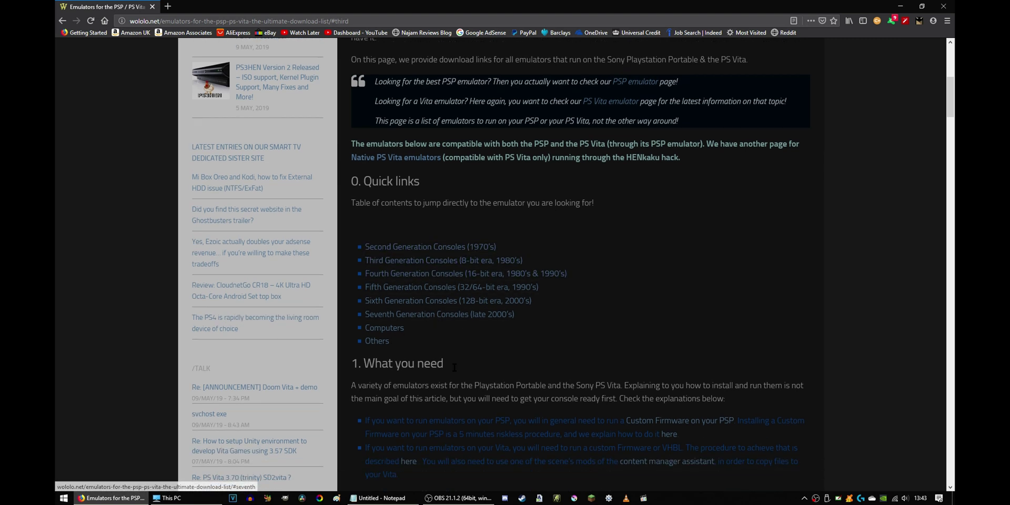
pyautogui.scroll(2, 453, 142)
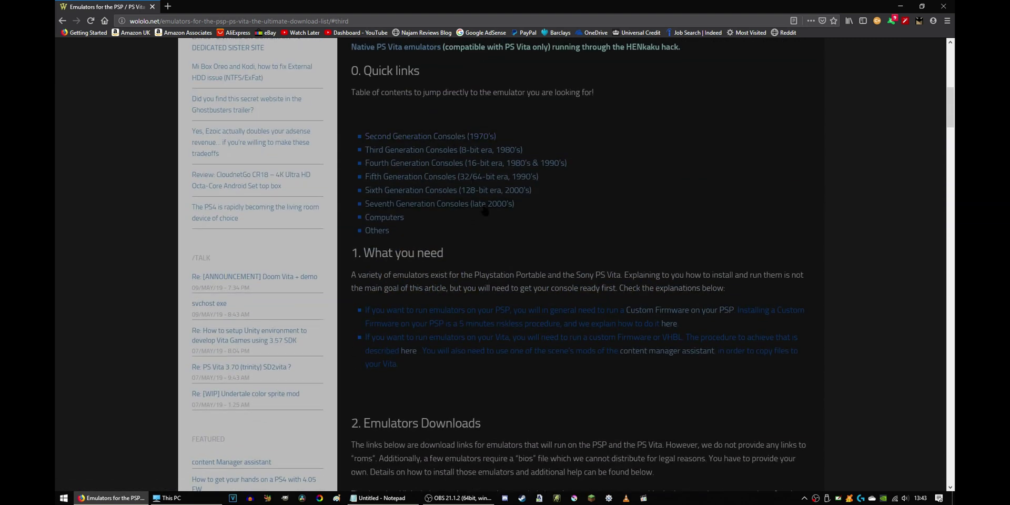
# Step: Look through the emulator download lists, from the Second Generation Consoles to the Computers and Others sections
pyautogui.scroll(-7, 609, 270)
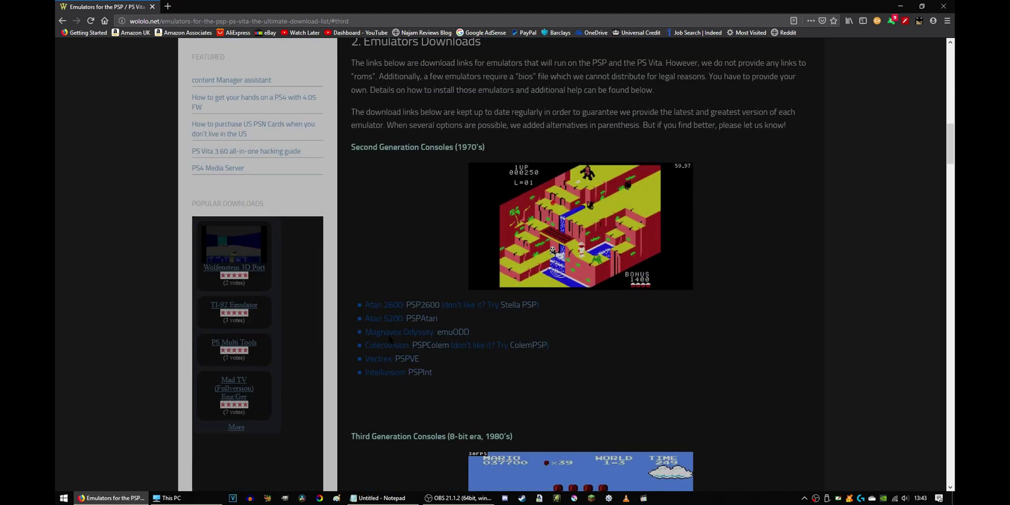
pyautogui.scroll(-5, 423, 357)
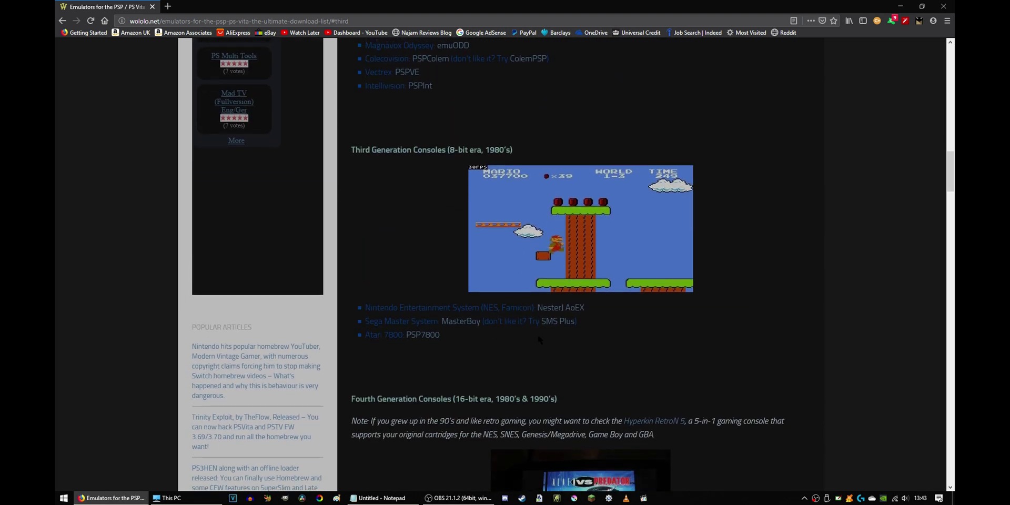
pyautogui.scroll(-5, 540, 340)
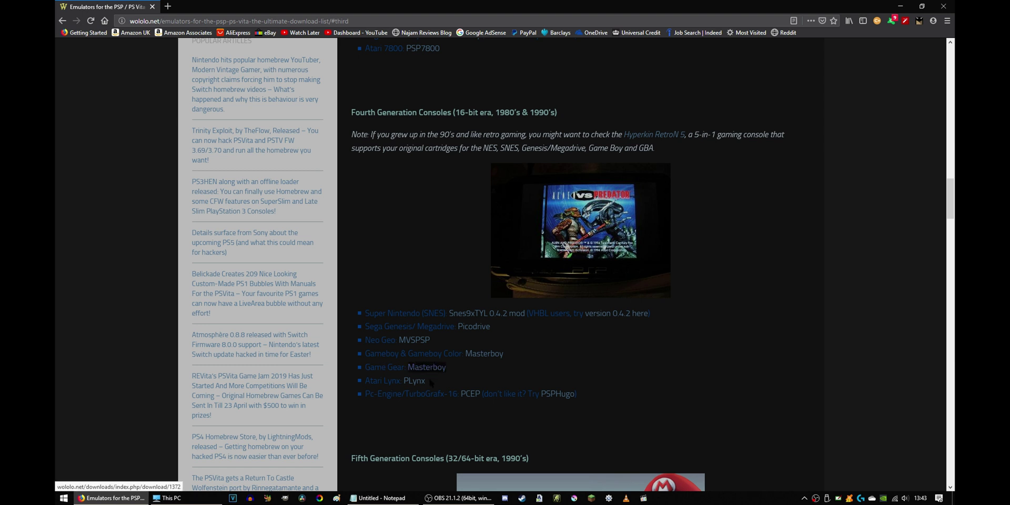
pyautogui.scroll(-5, 636, 328)
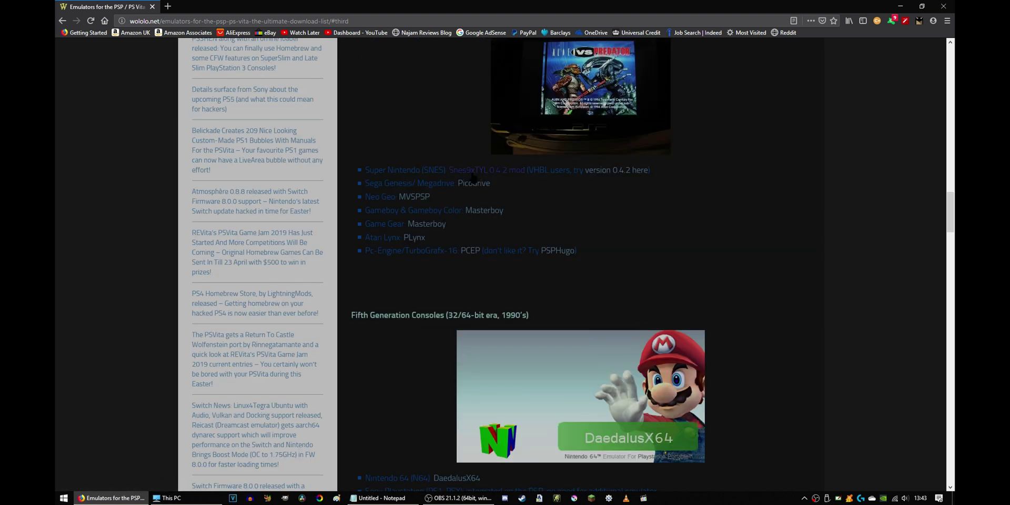
pyautogui.scroll(-3, 613, 325)
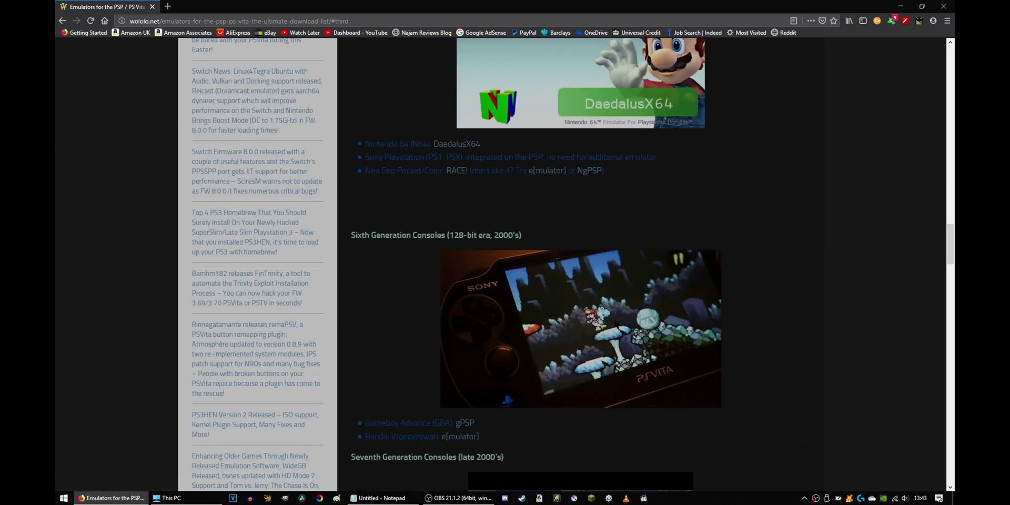
pyautogui.scroll(-2, 615, 323)
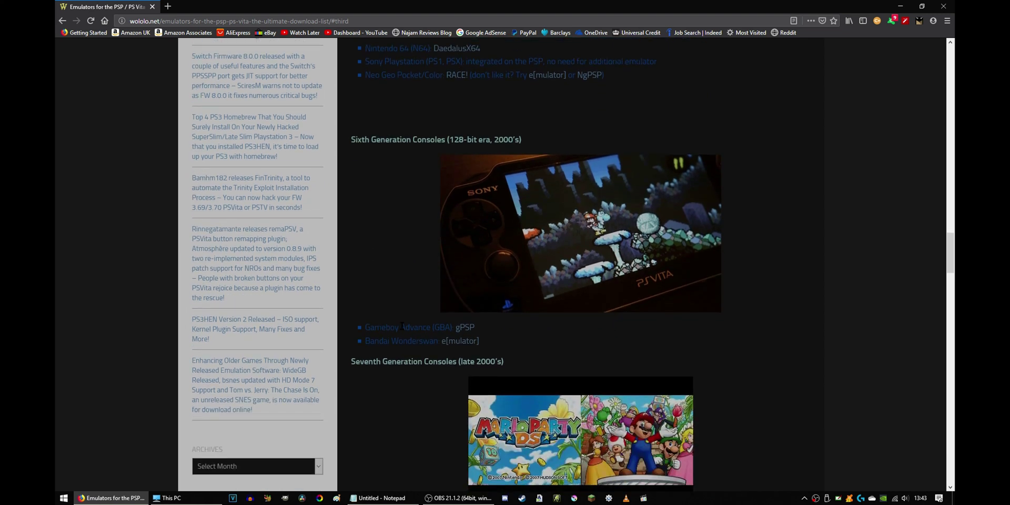
pyautogui.moveTo(422, 327); pyautogui.dragTo(518, 335)
pyautogui.click(602, 327)
pyautogui.scroll(-4, 600, 321)
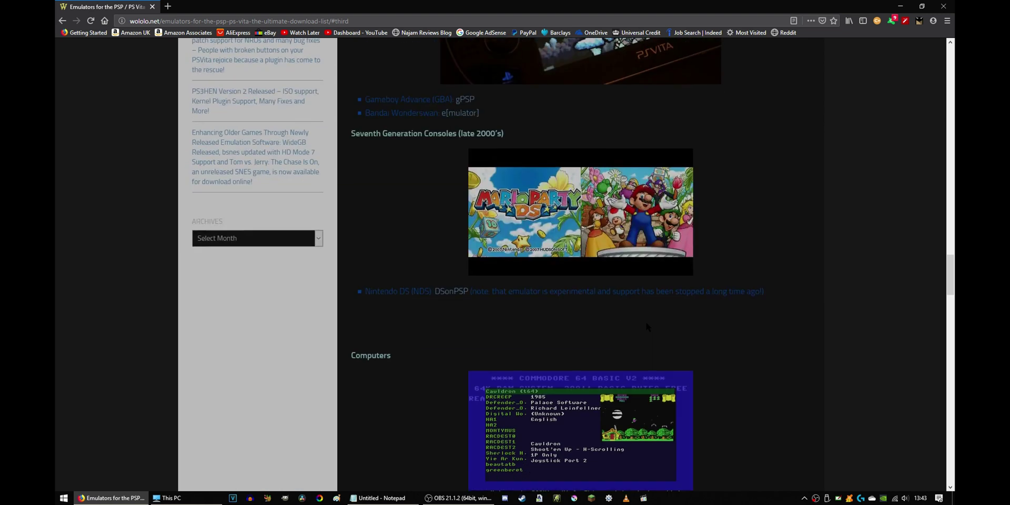
pyautogui.scroll(-5, 604, 303)
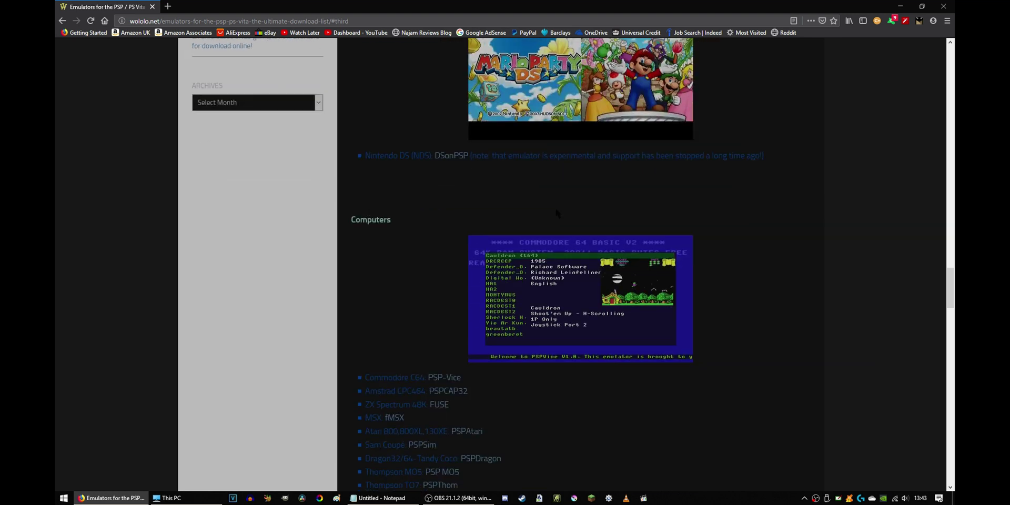
pyautogui.scroll(-6, 604, 304)
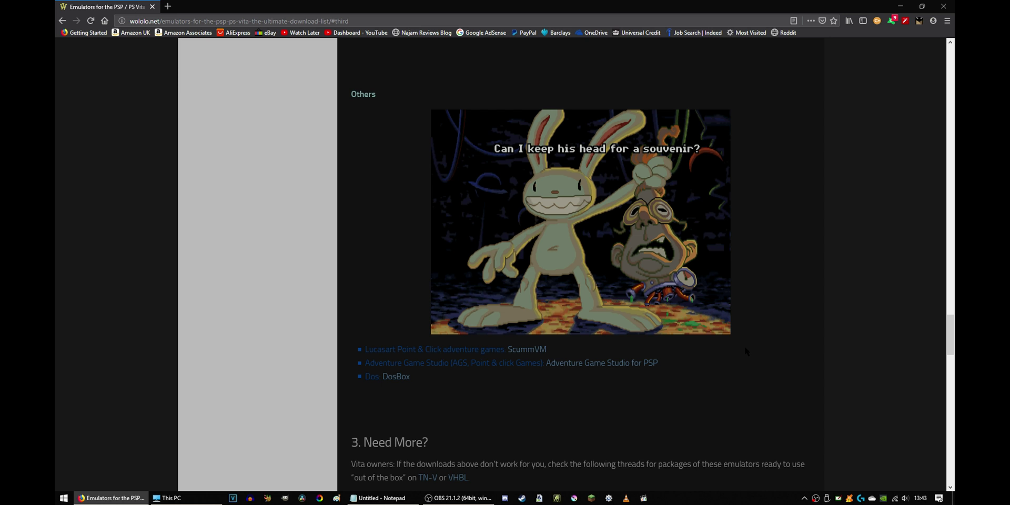
pyautogui.scroll(10, 753, 350)
pyautogui.scroll(3, 762, 352)
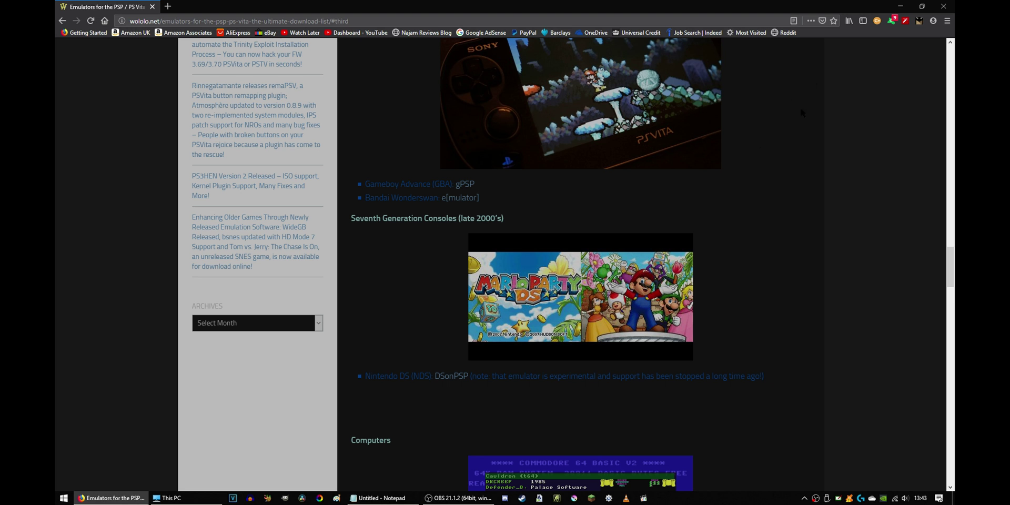
# Step: Switch to File Explorer and copy gpSP-kai-34-test-3.rar, MasterBoy V2.10.zip, NesterJ_AoEX_R3.zip and snes9xTYL.zip from the 256gb folder into the 512gb folder
pyautogui.click(902, 8)
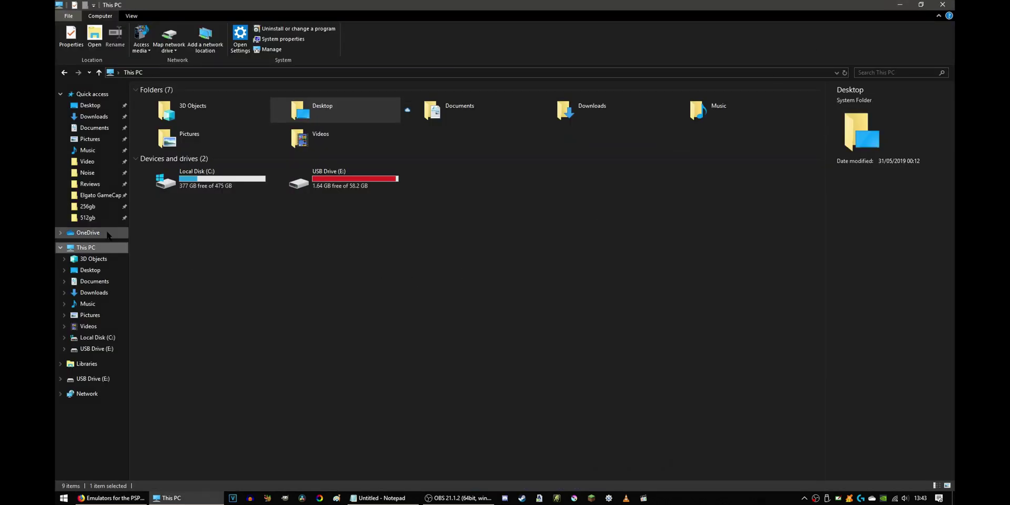
pyautogui.click(98, 207)
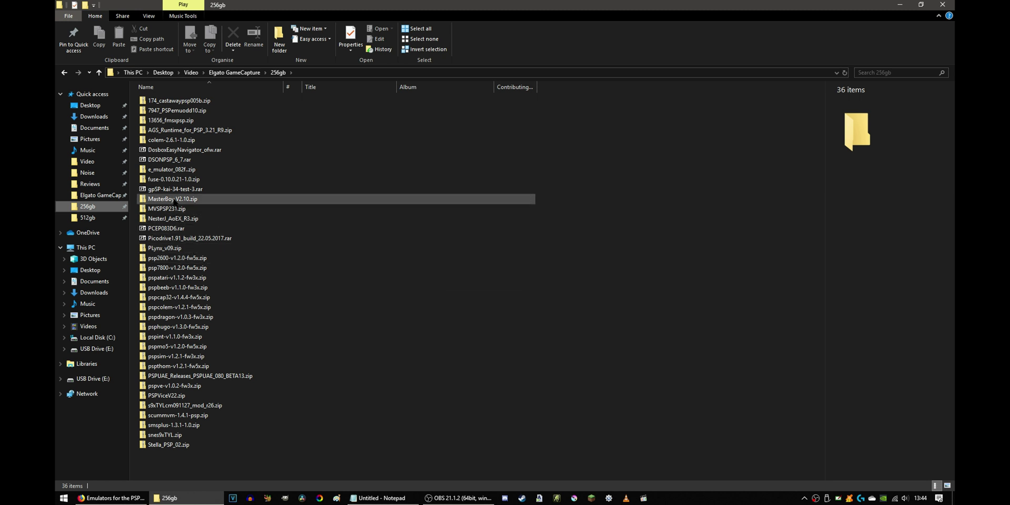
pyautogui.click(175, 200)
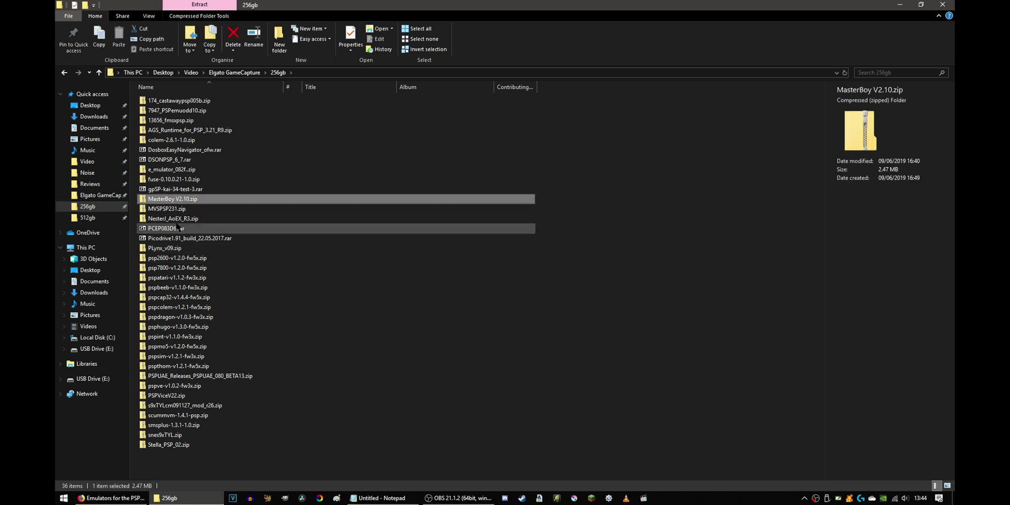
pyautogui.keyDown('ctrl'); pyautogui.click(171, 218); pyautogui.keyUp('ctrl')
pyautogui.keyDown('ctrl'); pyautogui.click(153, 191); pyautogui.keyUp('ctrl')
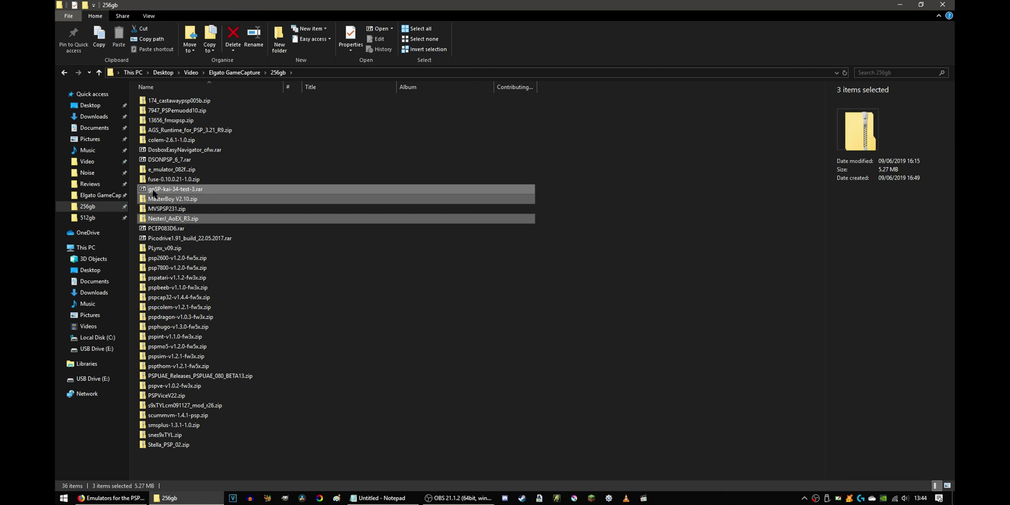
pyautogui.keyDown('ctrl'); pyautogui.click(165, 435); pyautogui.keyUp('ctrl')
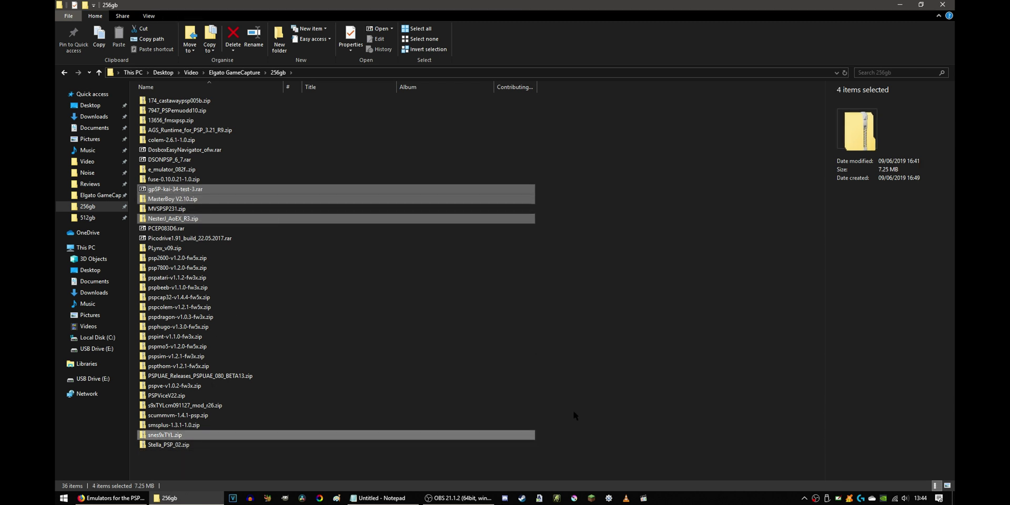
pyautogui.click(87, 218)
pyautogui.hotkey('ctrl', 'v')
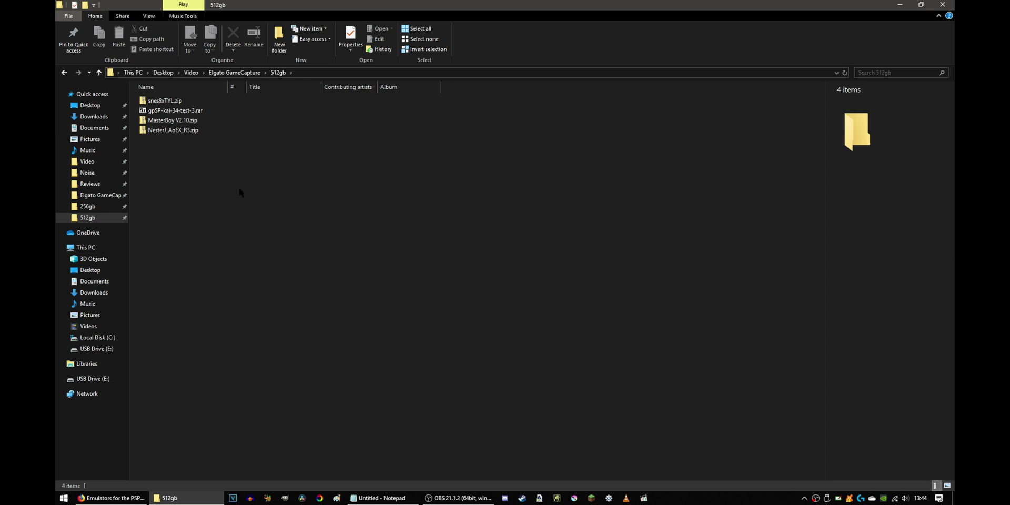
# Step: Extract NesterJ_AoEX_R3.zip into its own NesterJ_AoEX_R3 folder with 7-Zip and delete the zip archive
pyautogui.rightClick(165, 134)
pyautogui.moveTo(158, 183)
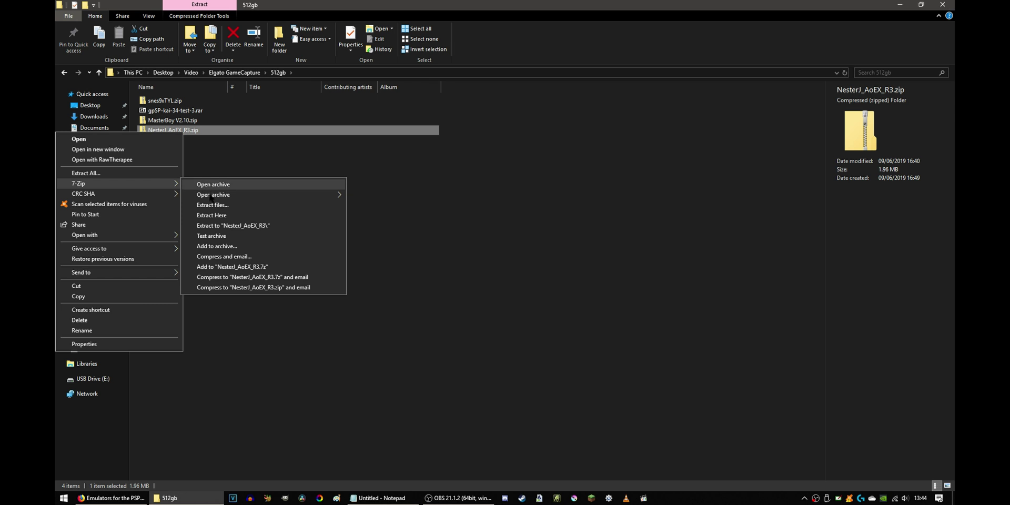
pyautogui.click(251, 227)
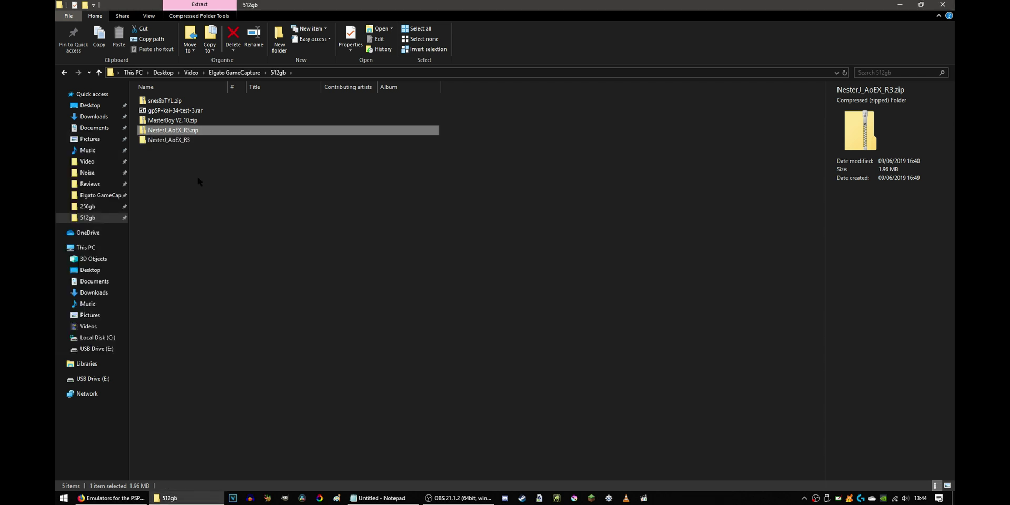
pyautogui.click(232, 38)
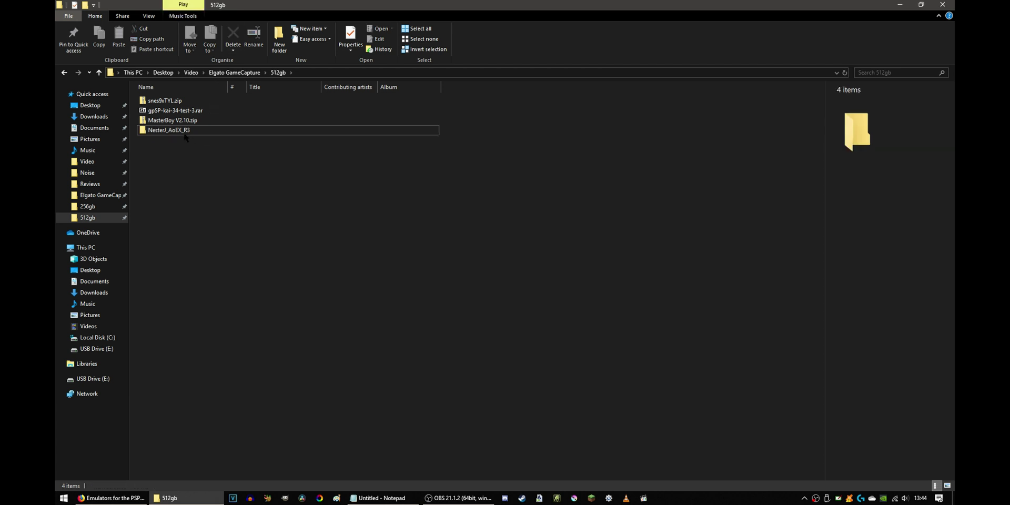
# Step: Extract gpSP-kai-34-test-3.rar into its own folder with 7-Zip, and delete it with the snes9xTYL and MasterBoy archives
pyautogui.rightClick(175, 112)
pyautogui.moveTo(168, 146)
pyautogui.click(248, 189)
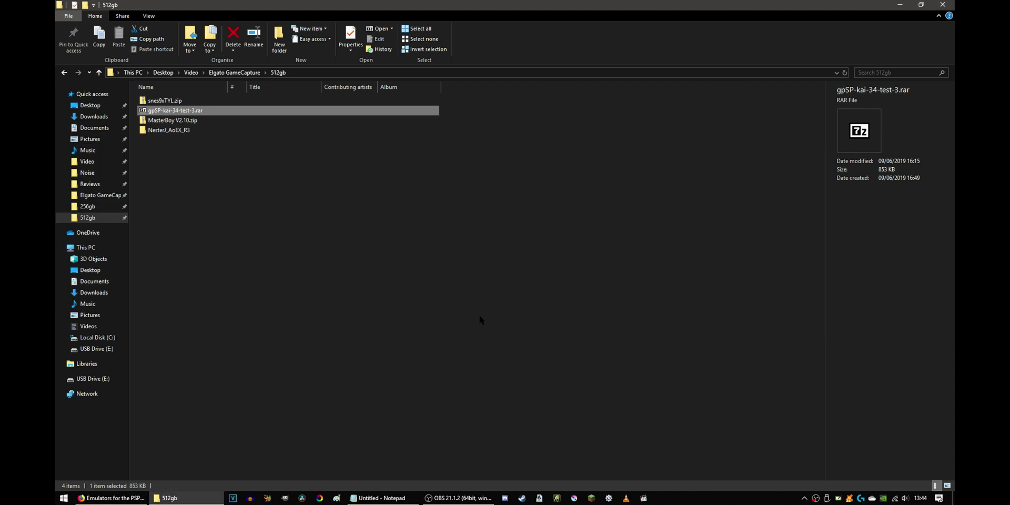
pyautogui.click(182, 121)
pyautogui.keyDown('shift'); pyautogui.click(179, 100); pyautogui.keyUp('shift')
pyautogui.click(242, 38)
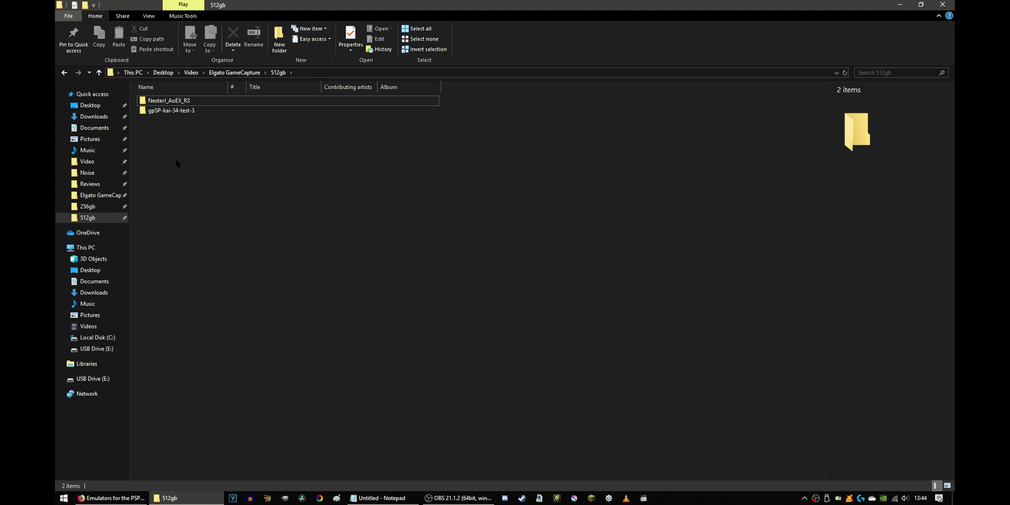
# Step: Check the gpSP folder inside gpSP-kai-34-test-3 and move it up into the 512gb folder
pyautogui.click(169, 114)
pyautogui.doubleClick(168, 114)
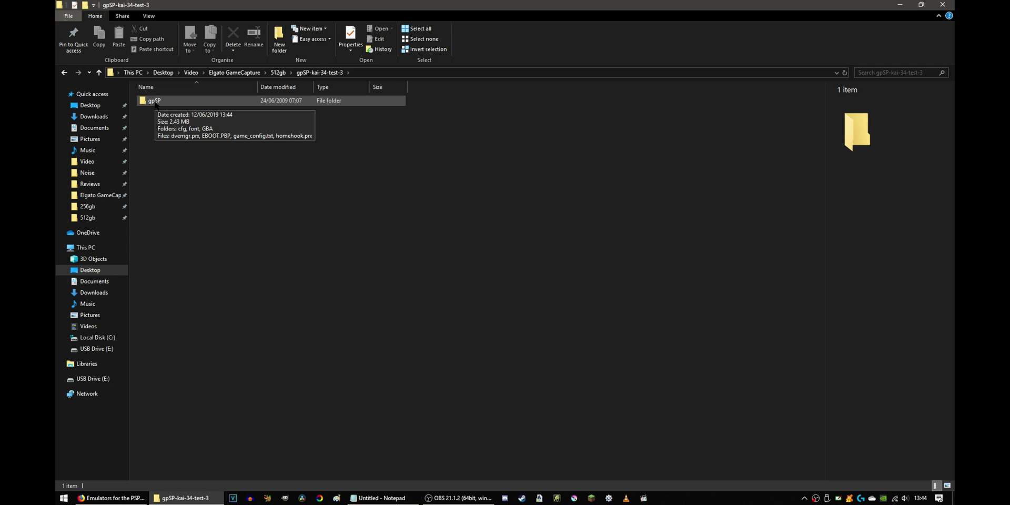
pyautogui.doubleClick(155, 102)
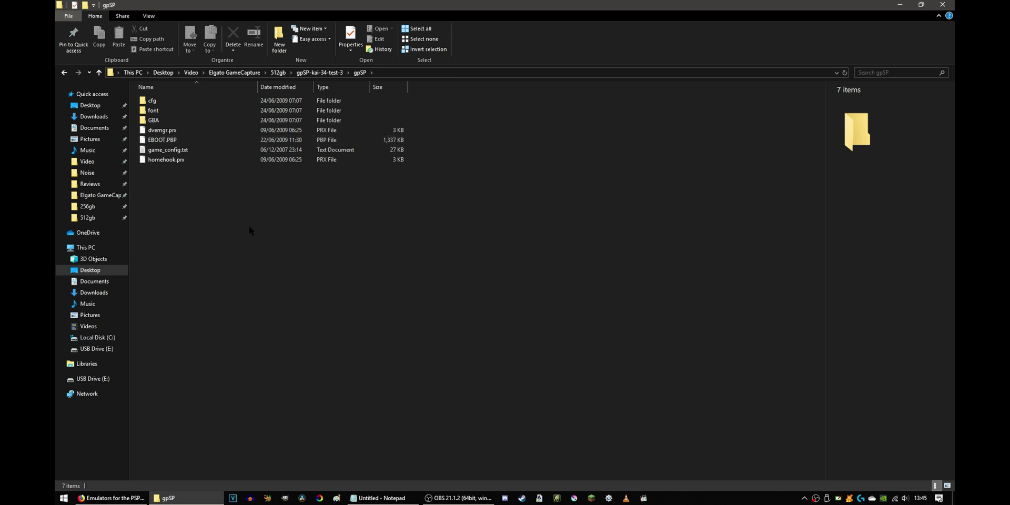
pyautogui.press('BackSpace')
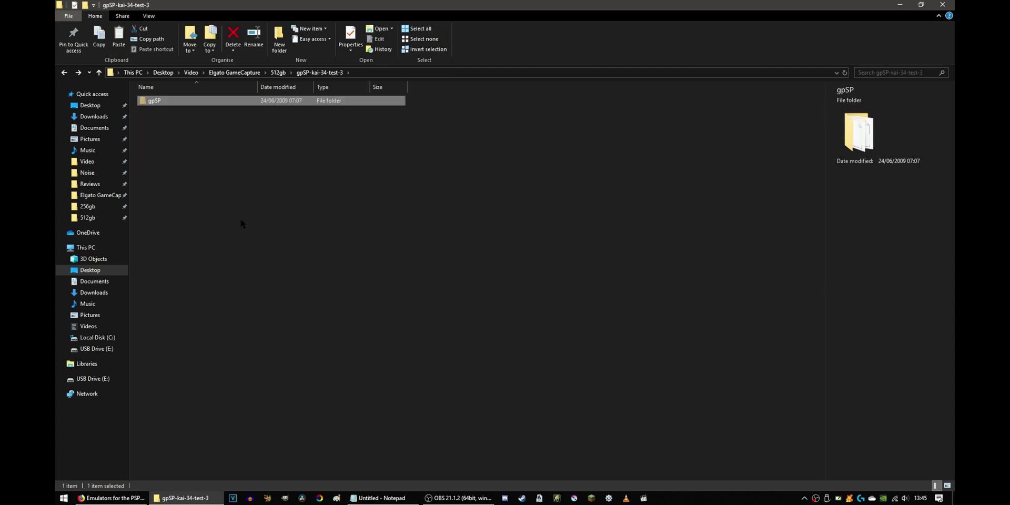
pyautogui.press('BackSpace')
pyautogui.hotkey('ctrl', 'v')
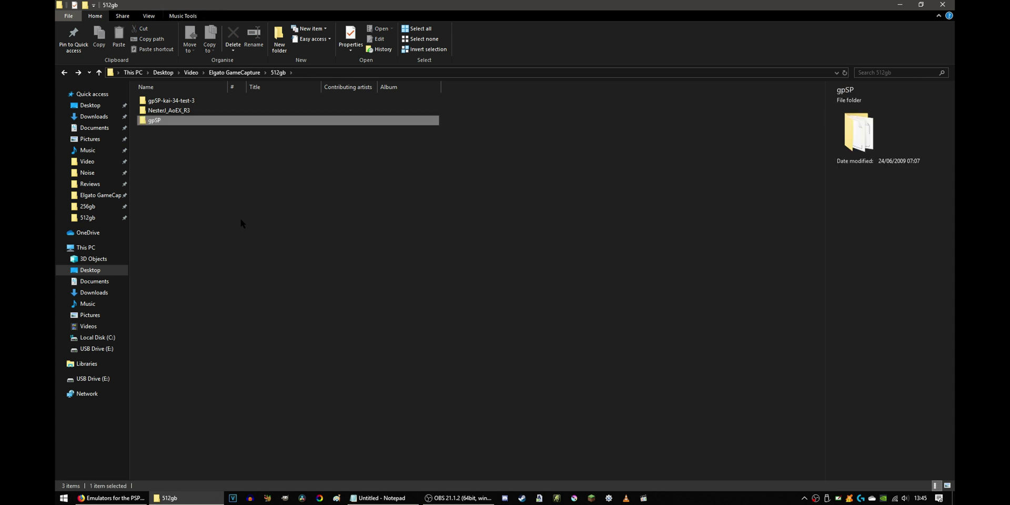
# Step: Delete the emptied gpSP-kai-34-test-3 folder and check the contents of the moved gpSP folder
pyautogui.click(234, 211)
pyautogui.click(173, 101)
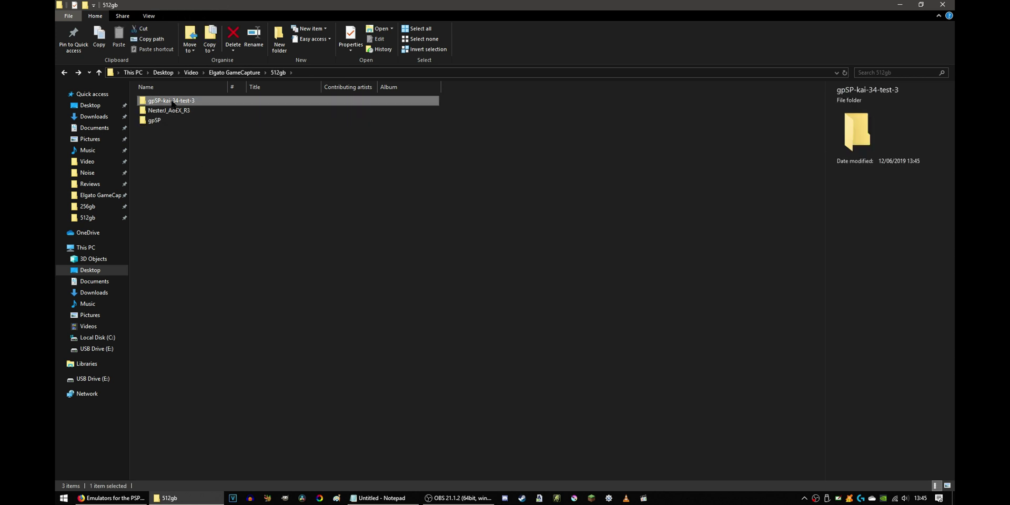
pyautogui.press('Delete')
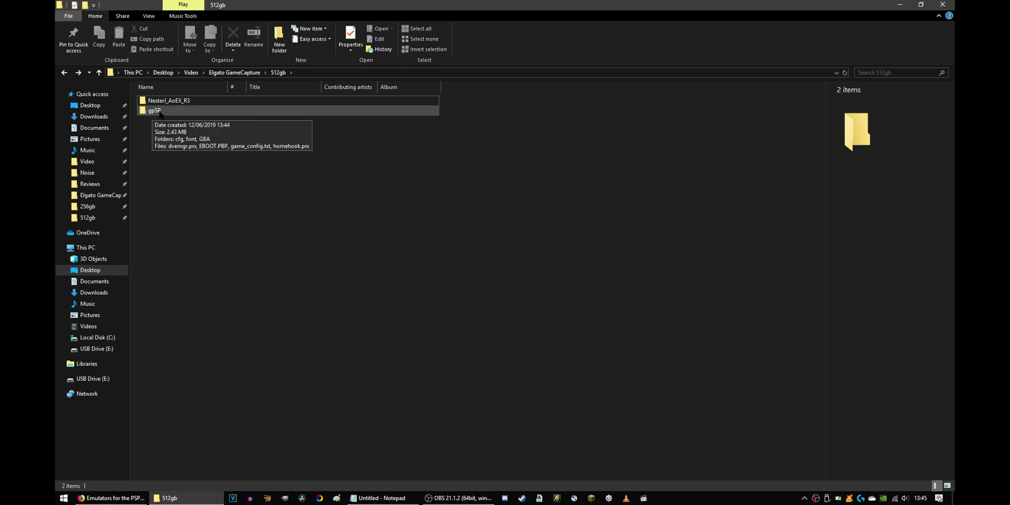
pyautogui.doubleClick(160, 113)
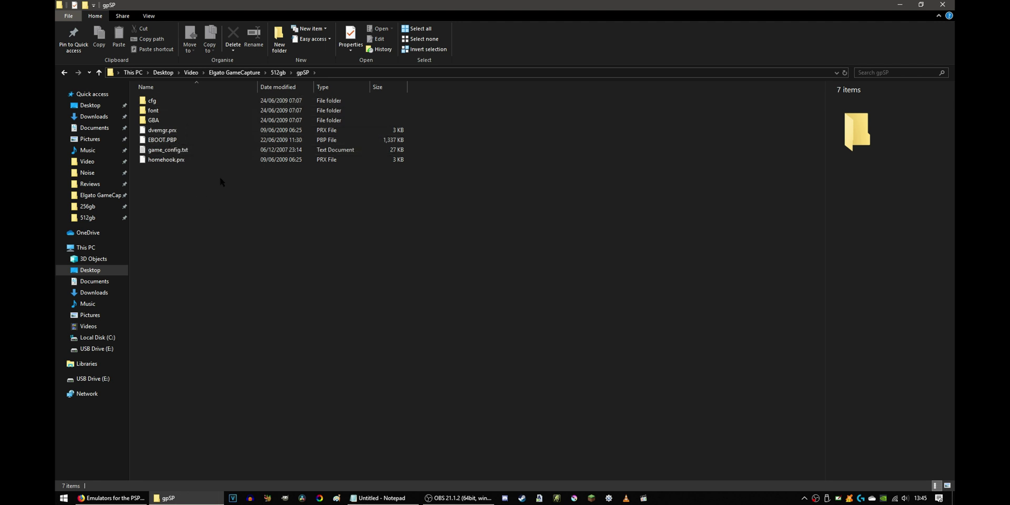
pyautogui.press('BackSpace')
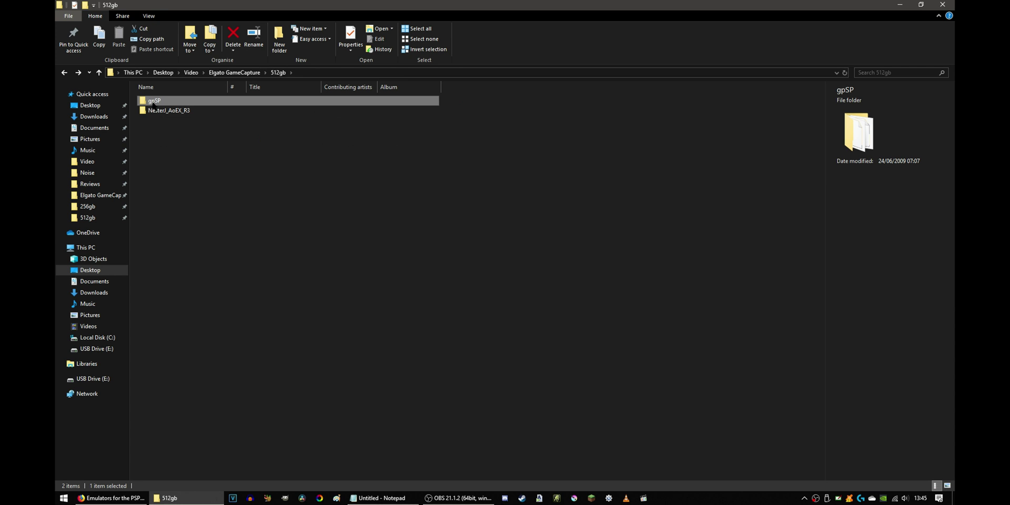
# Step: Move the Nester_AoEX_R3 folder from NesterJ_AoEX_R3\PSP\GAME up into the 512gb folder and delete the leftover NesterJ_AoEX_R3 folder
pyautogui.doubleClick(158, 111)
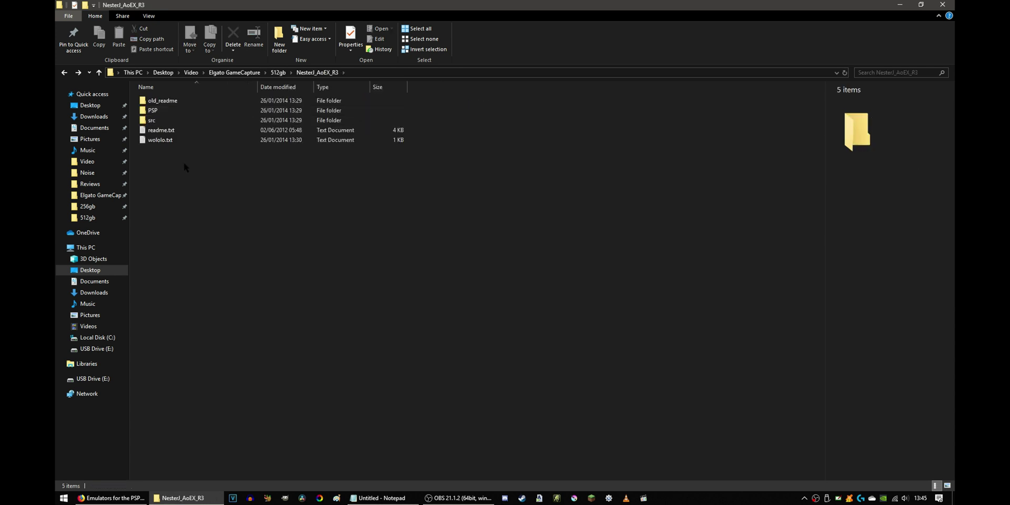
pyautogui.doubleClick(157, 110)
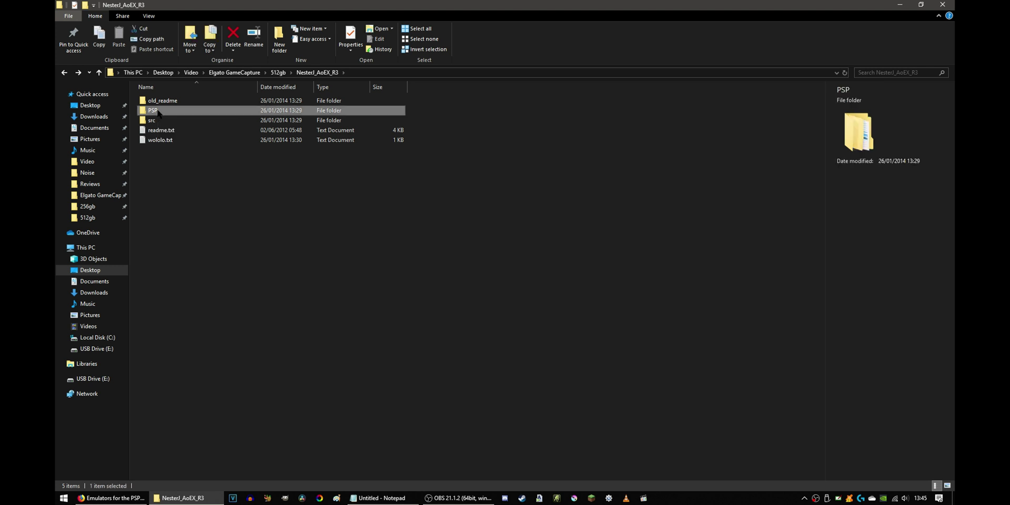
pyautogui.doubleClick(156, 101)
pyautogui.doubleClick(156, 101)
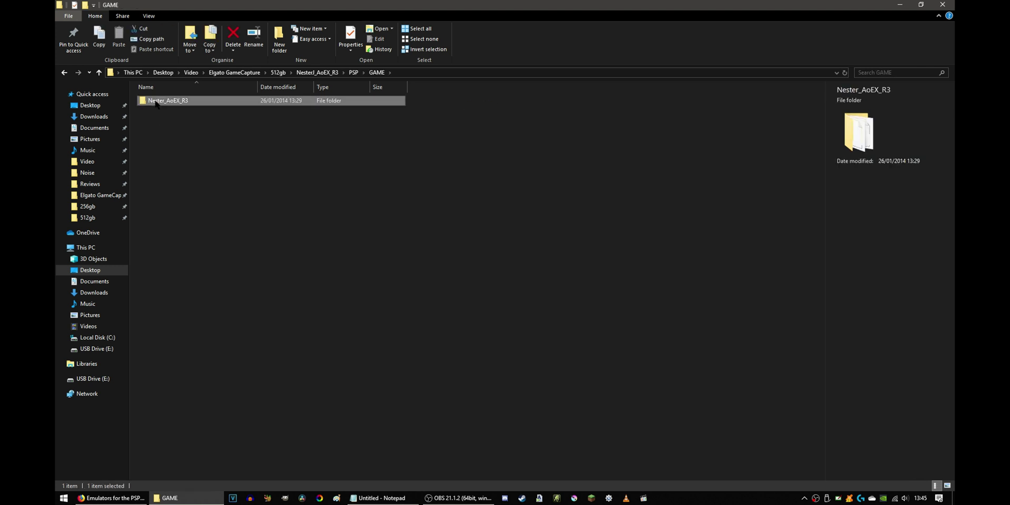
pyautogui.hotkey('alt', 'Left')
pyautogui.hotkey('alt', 'Left')
pyautogui.hotkey('alt', 'Left')
pyautogui.hotkey('alt', 'Left')
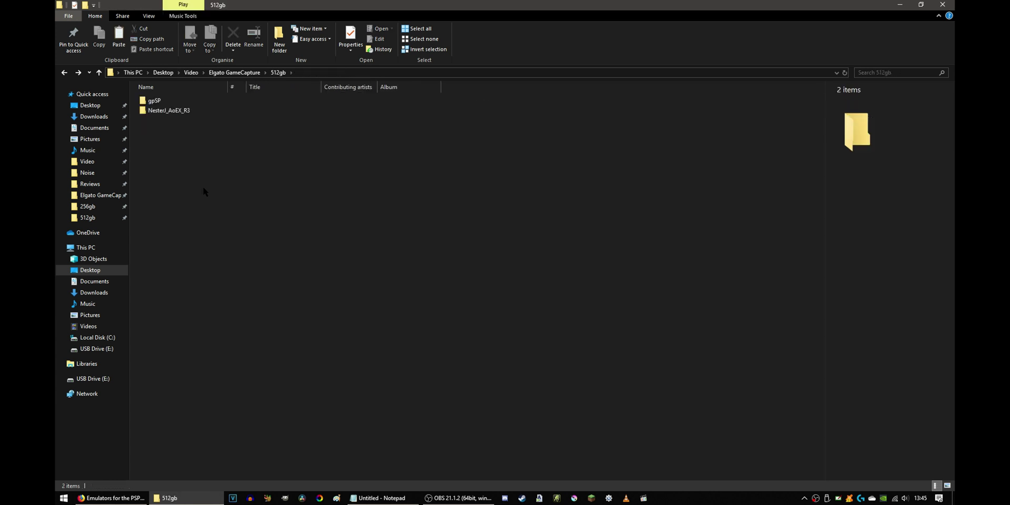
pyautogui.hotkey('ctrl', 'v')
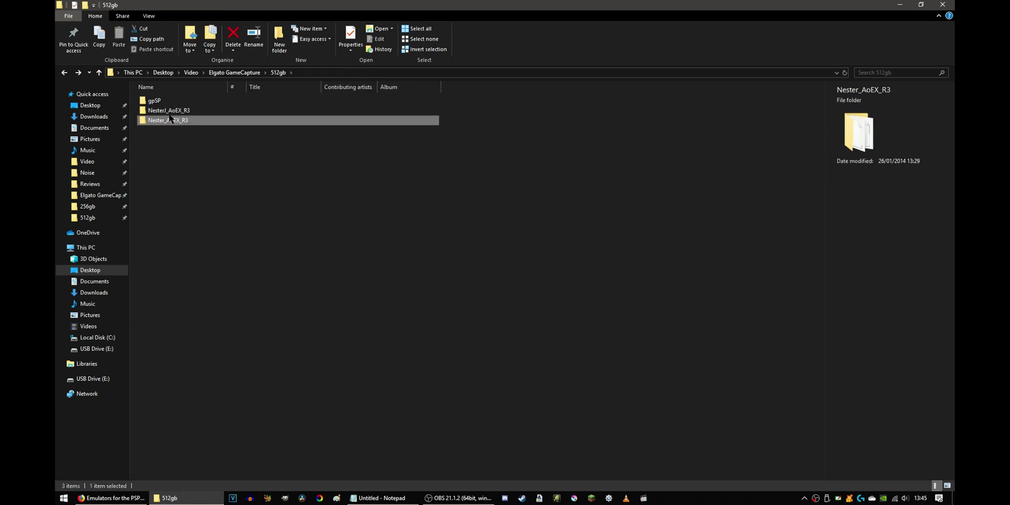
pyautogui.click(169, 113)
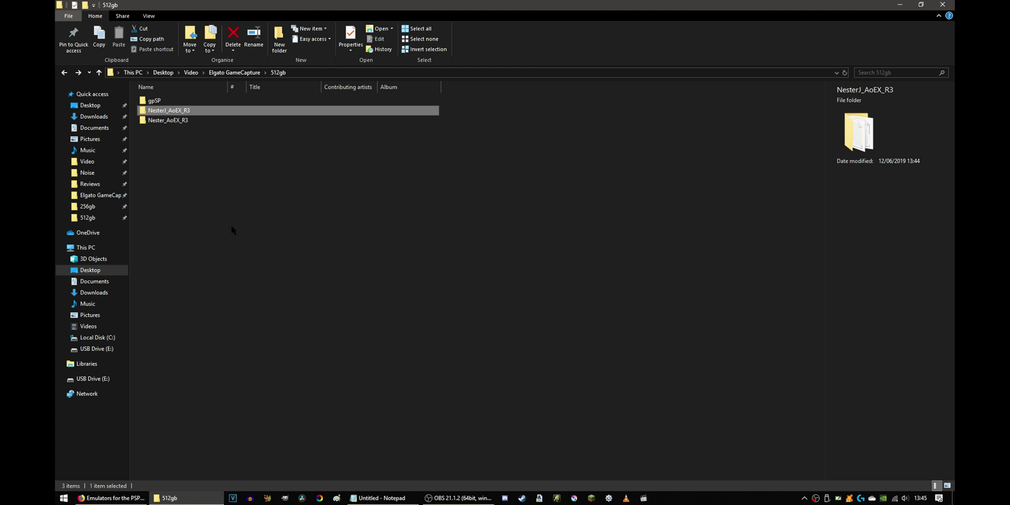
pyautogui.press('Delete')
# Step: Restore MasterBoy V2.10.zip from the Recycle Bin to the 512gb folder and return to that folder
pyautogui.press('super+d')
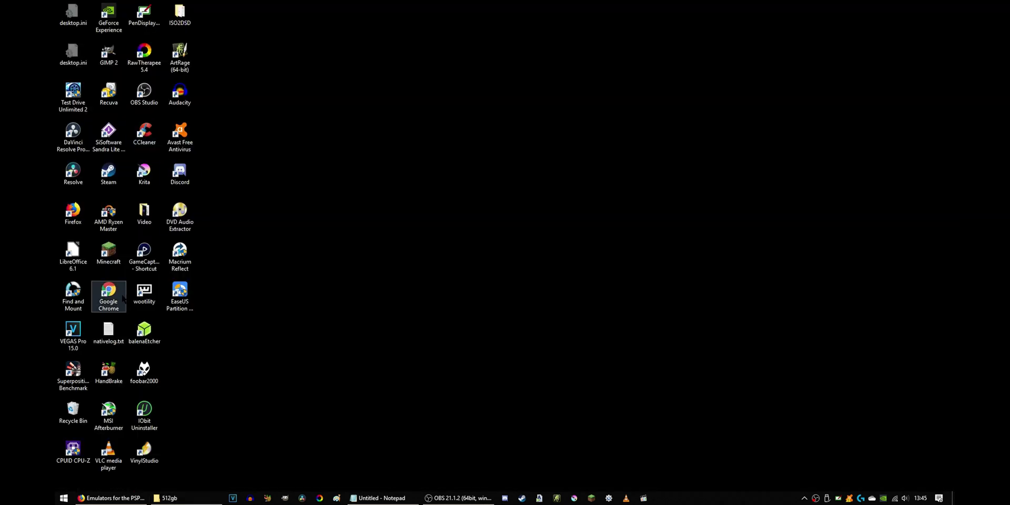
pyautogui.doubleClick(73, 413)
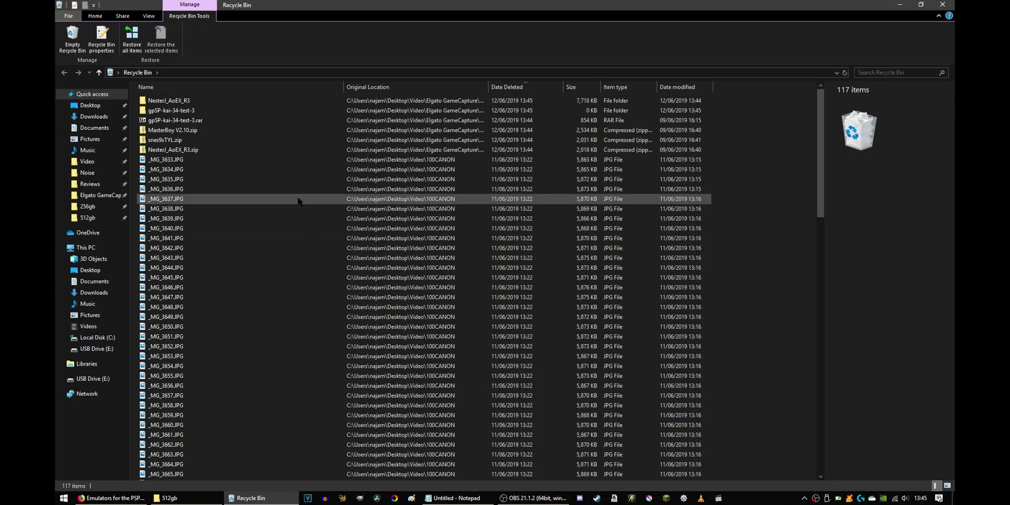
pyautogui.hotkey('alt', 'Tab')
# Step: Extract MasterBoy V2.10.zip into its own MasterBoy V2.10 folder and delete the zip archive
pyautogui.click(179, 120)
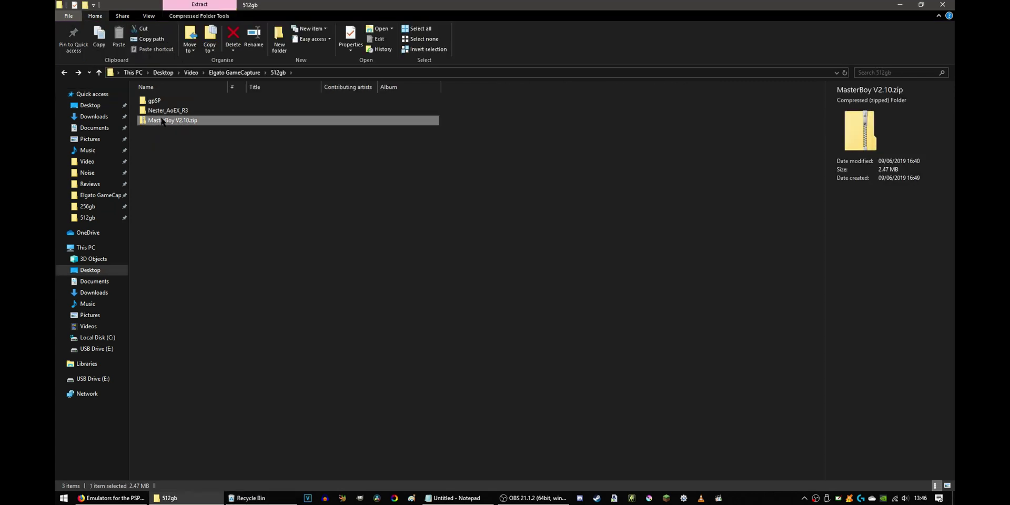
pyautogui.rightClick(179, 120)
pyautogui.moveTo(171, 169)
pyautogui.click(226, 212)
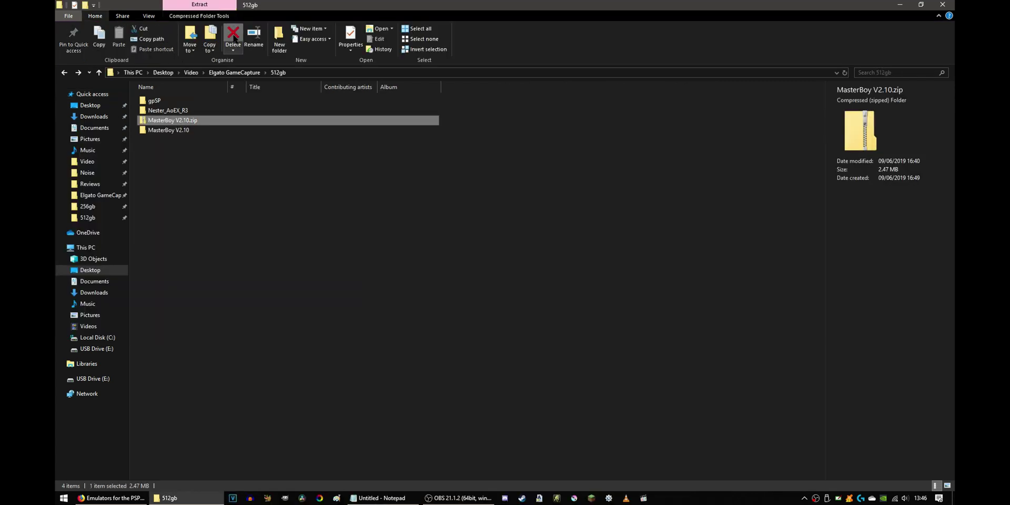
pyautogui.press('Delete')
# Step: Check the contents of the extracted MasterBoy V2.10 folder and its Roms GBC subfolder, then return to 512gb
pyautogui.doubleClick(167, 121)
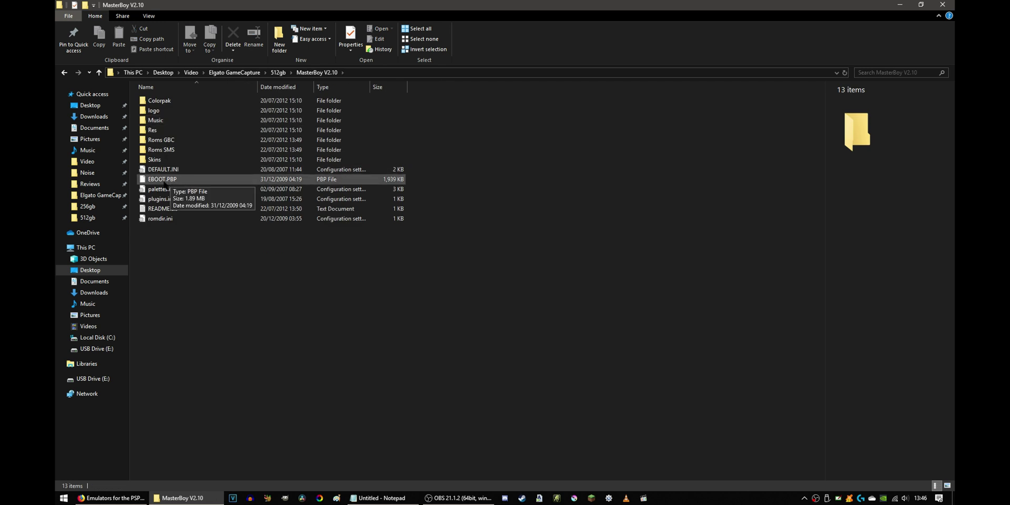
pyautogui.hotkey('alt', 'Left')
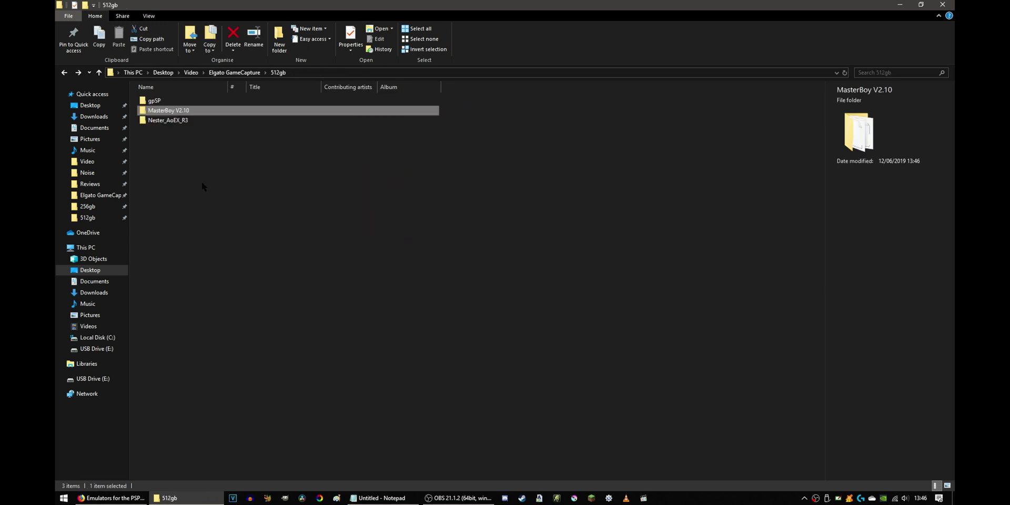
pyautogui.doubleClick(171, 111)
pyautogui.doubleClick(154, 144)
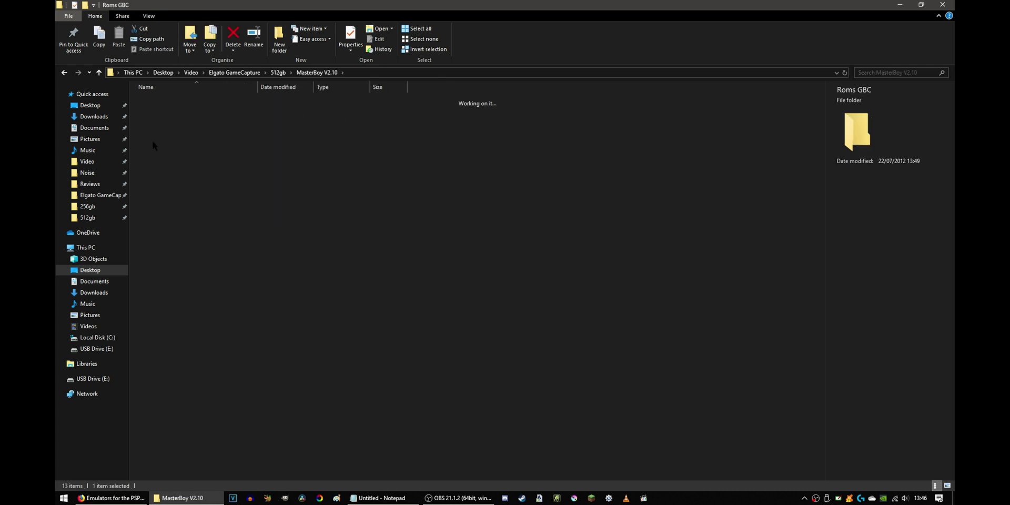
pyautogui.hotkey('alt', 'Left')
pyautogui.hotkey('alt', 'Left')
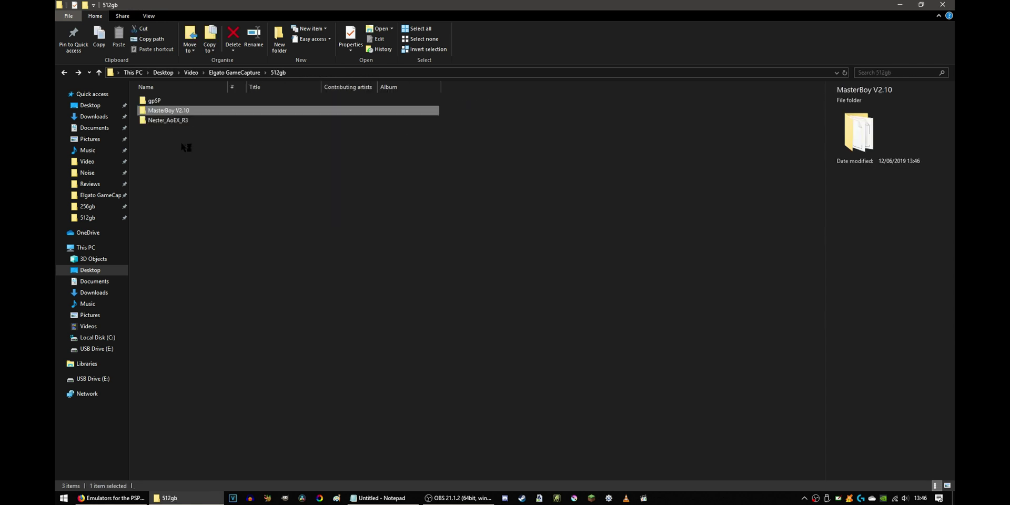
# Step: Cut the gpSP, MasterBoy V2.10 and Nester_AoEX_R3 folders together from the 512gb folder
pyautogui.click(248, 227)
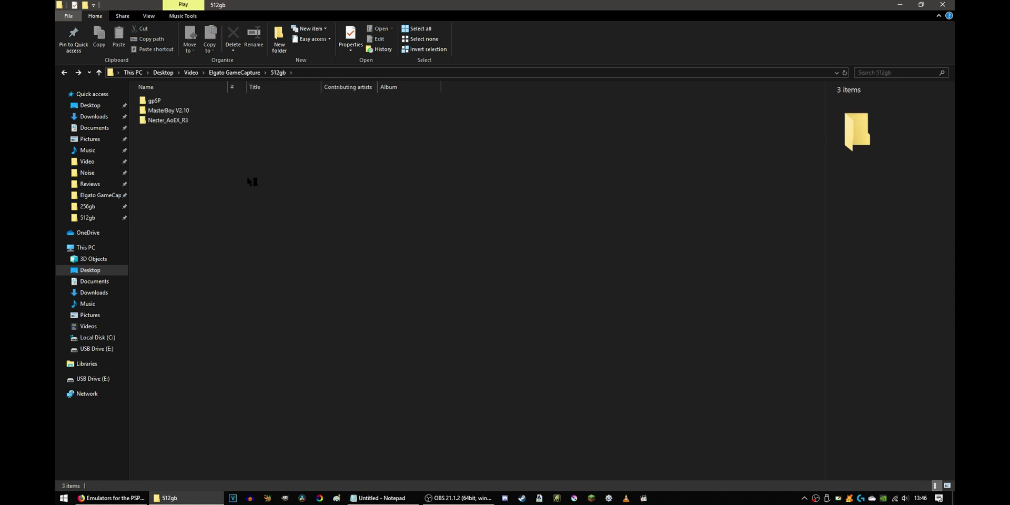
pyautogui.moveTo(250, 188); pyautogui.dragTo(163, 113)
pyautogui.rightClick(162, 112)
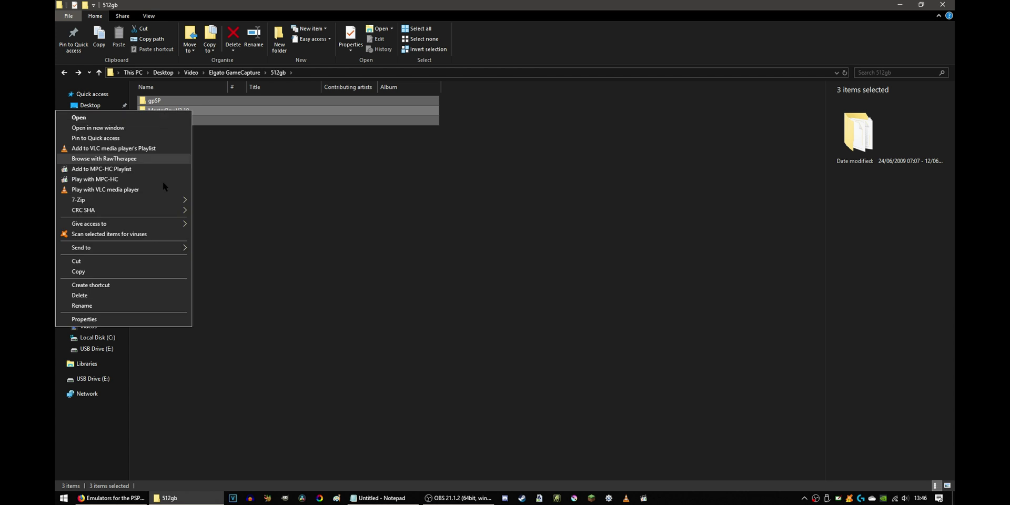
pyautogui.click(170, 263)
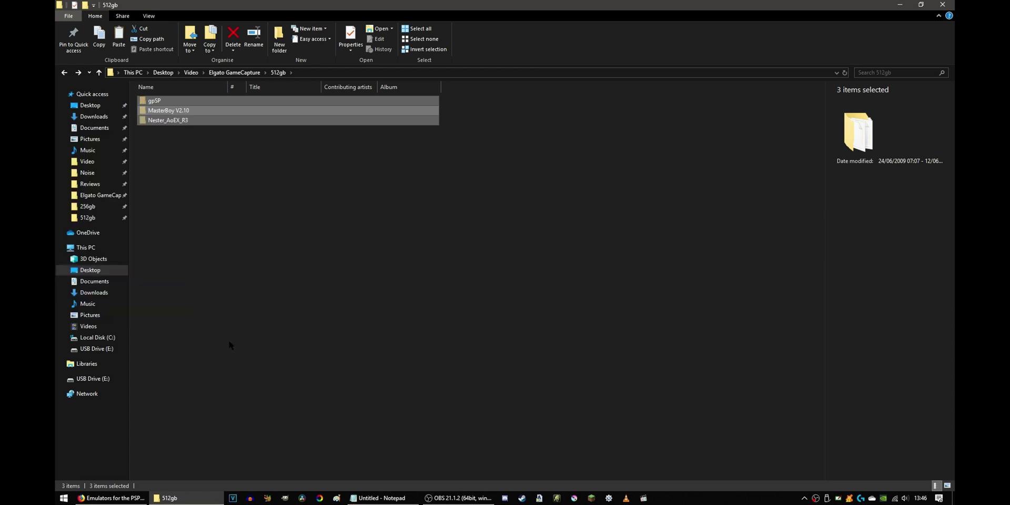
# Step: Open the PSP\GAME folder on USB Drive (E:) and show its paste option without pasting anything
pyautogui.click(85, 248)
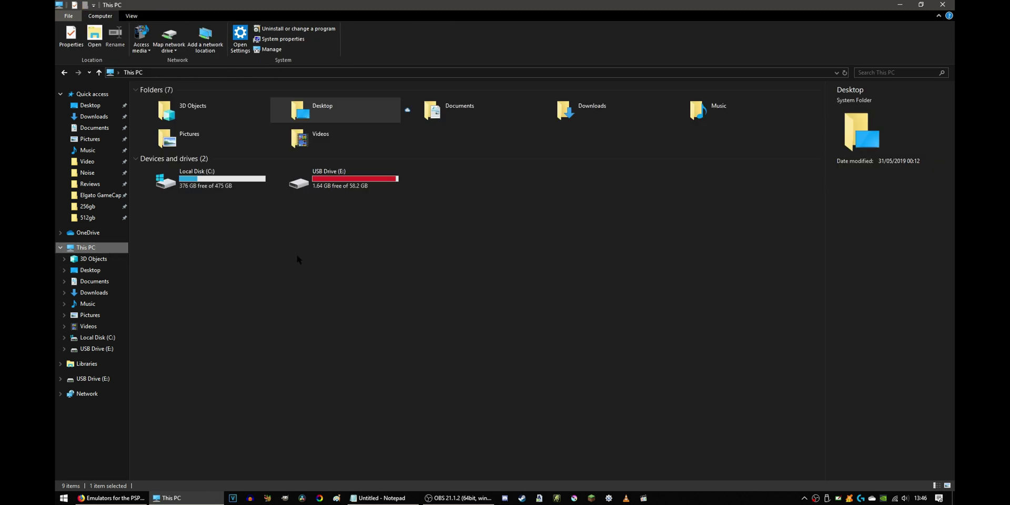
pyautogui.doubleClick(335, 185)
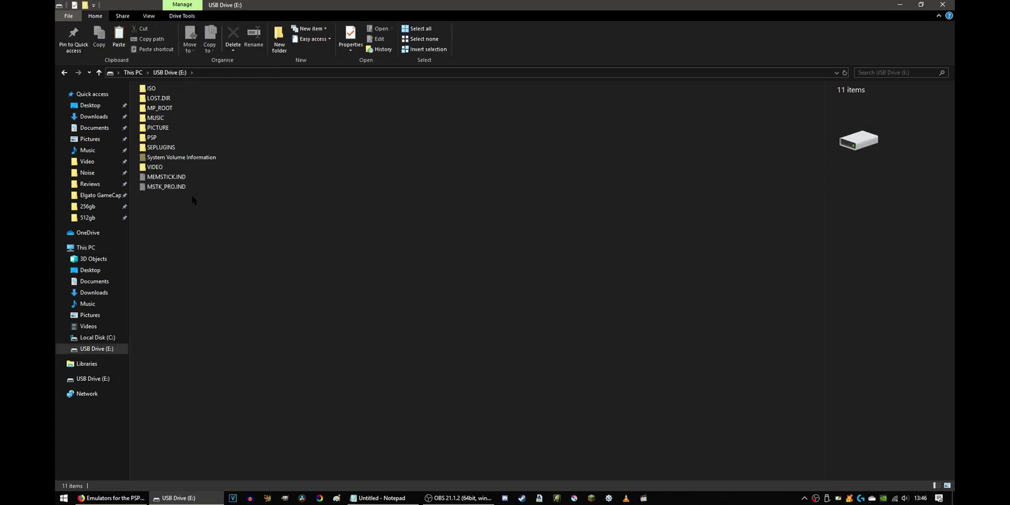
pyautogui.doubleClick(156, 140)
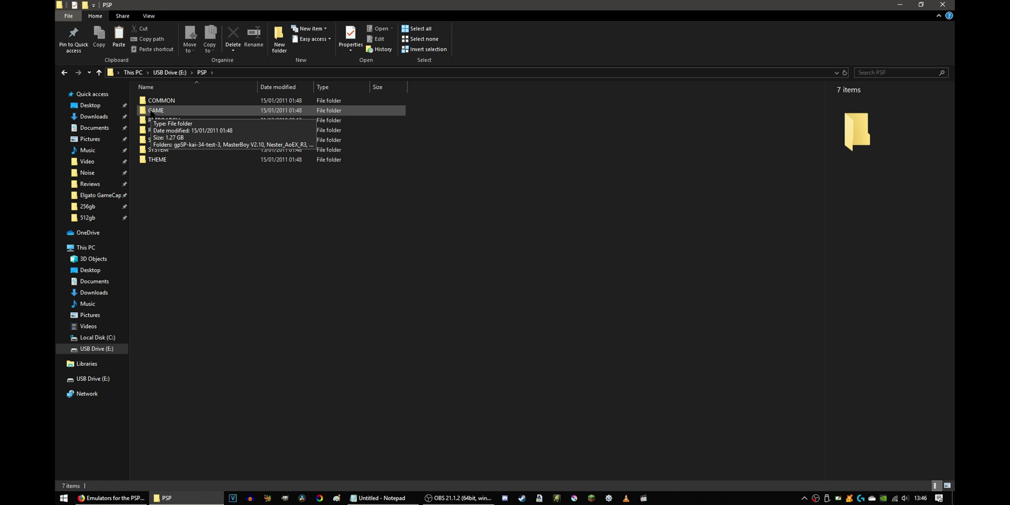
pyautogui.doubleClick(153, 110)
pyautogui.rightClick(447, 205)
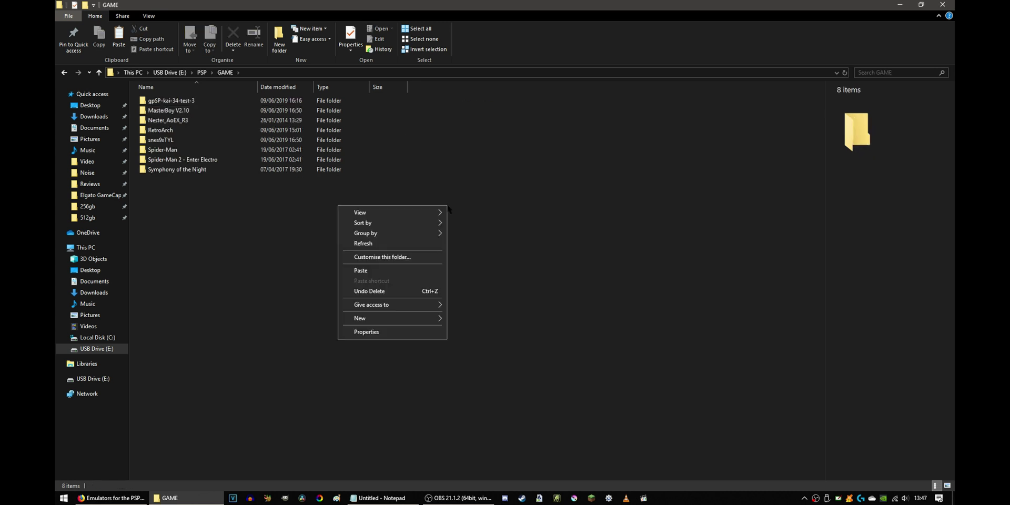
pyautogui.click(556, 275)
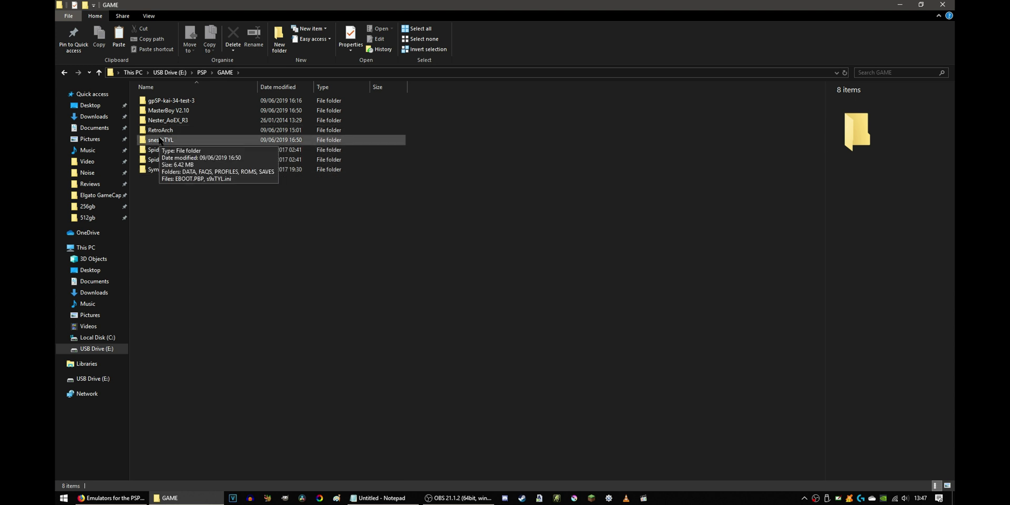
# Step: Examine the GBA\ROM folder inside gpSP-kai-34-test-3 on the USB drive and return to the GAME folder
pyautogui.doubleClick(173, 103)
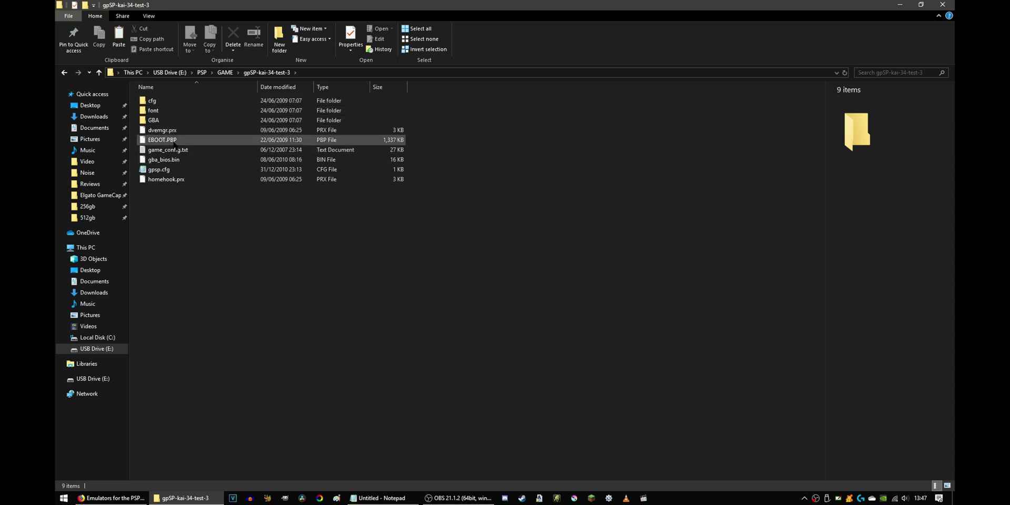
pyautogui.doubleClick(153, 121)
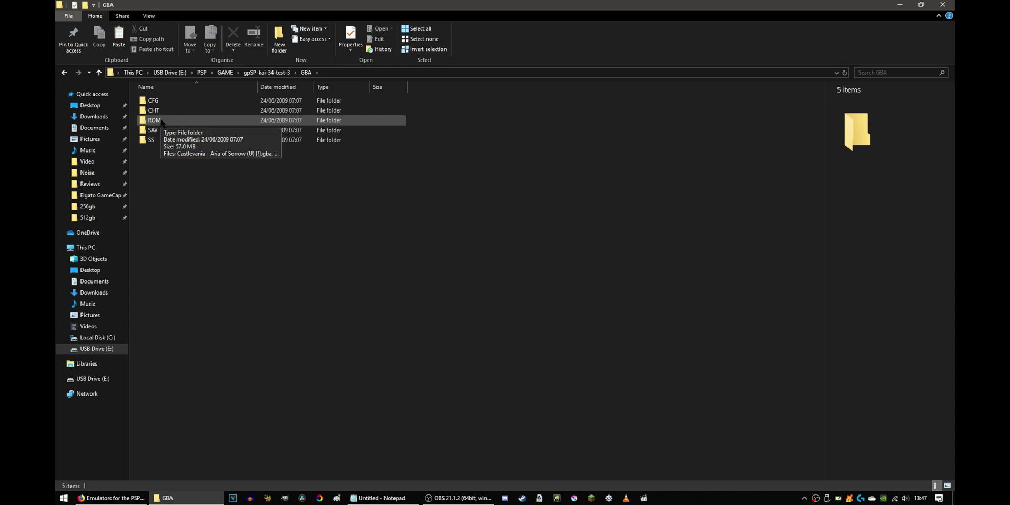
pyautogui.doubleClick(162, 122)
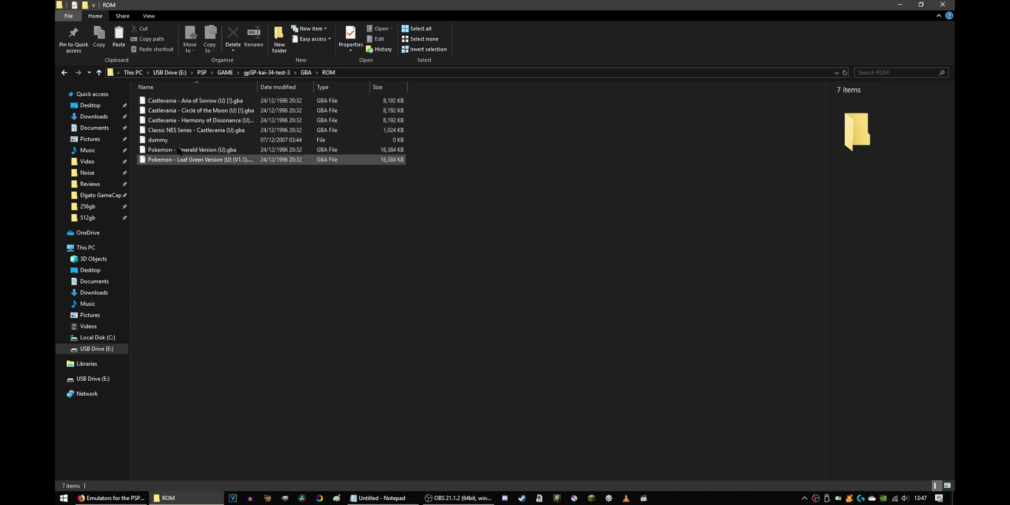
pyautogui.click(227, 73)
# Step: Examine the Roms GBC folder and its SAVE subfolder inside MasterBoy V2.10 and return to the GAME folder
pyautogui.doubleClick(174, 111)
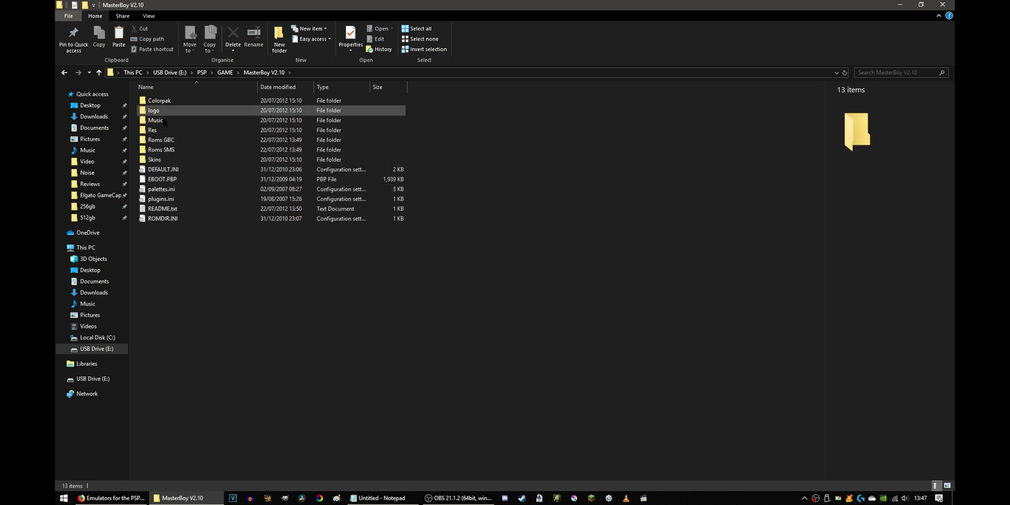
pyautogui.doubleClick(171, 140)
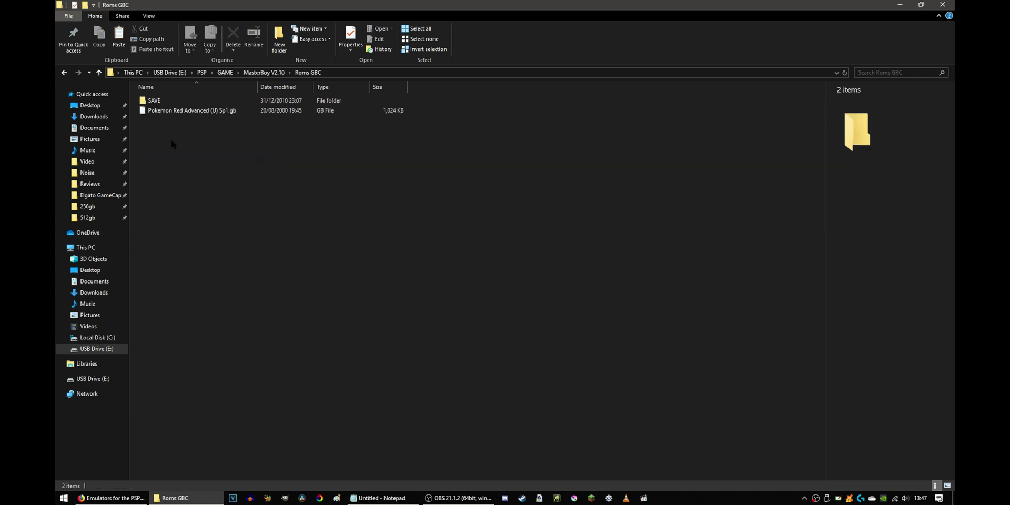
pyautogui.doubleClick(159, 102)
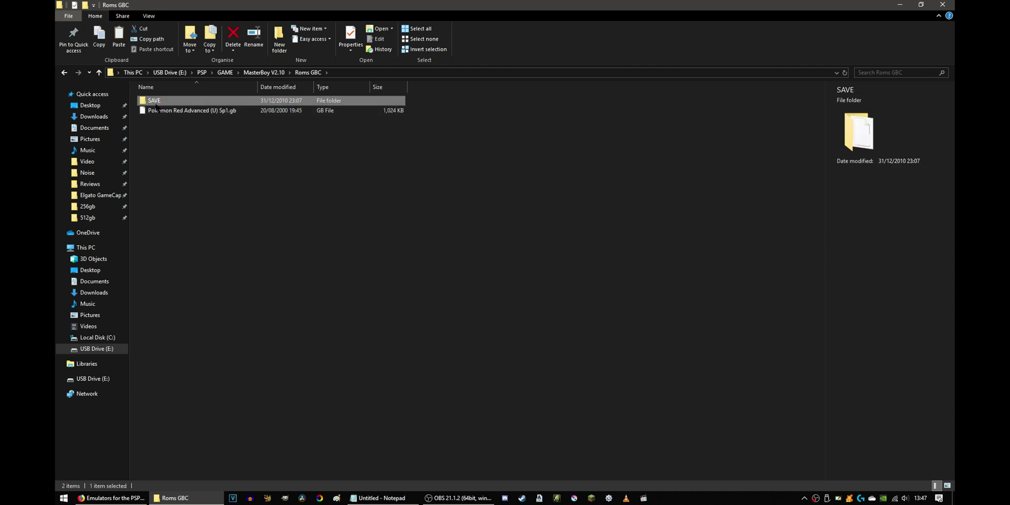
pyautogui.press('BackSpace')
pyautogui.press('BackSpace')
# Step: Examine the roms folder inside Nester_AoEX_R3 on the USB drive and return to the GAME folder
pyautogui.doubleClick(172, 120)
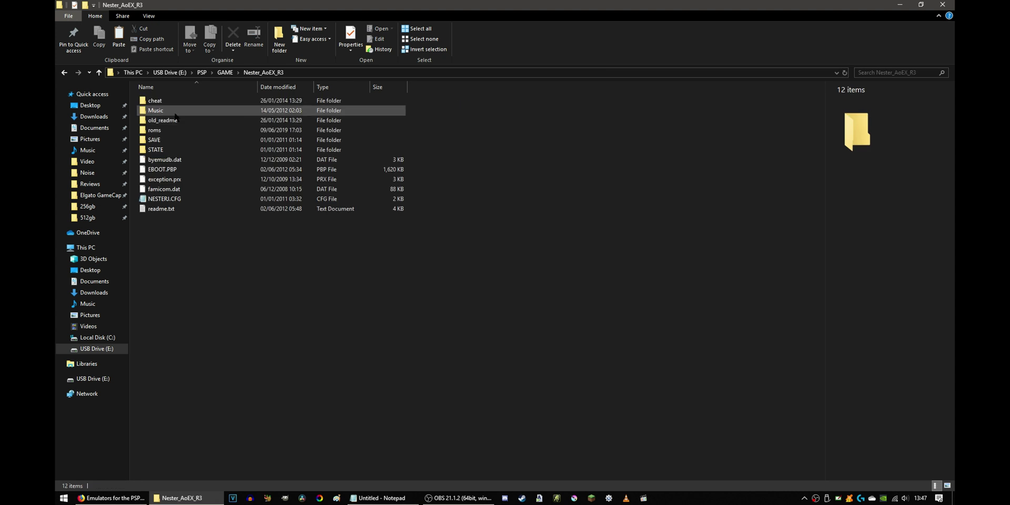
pyautogui.doubleClick(163, 130)
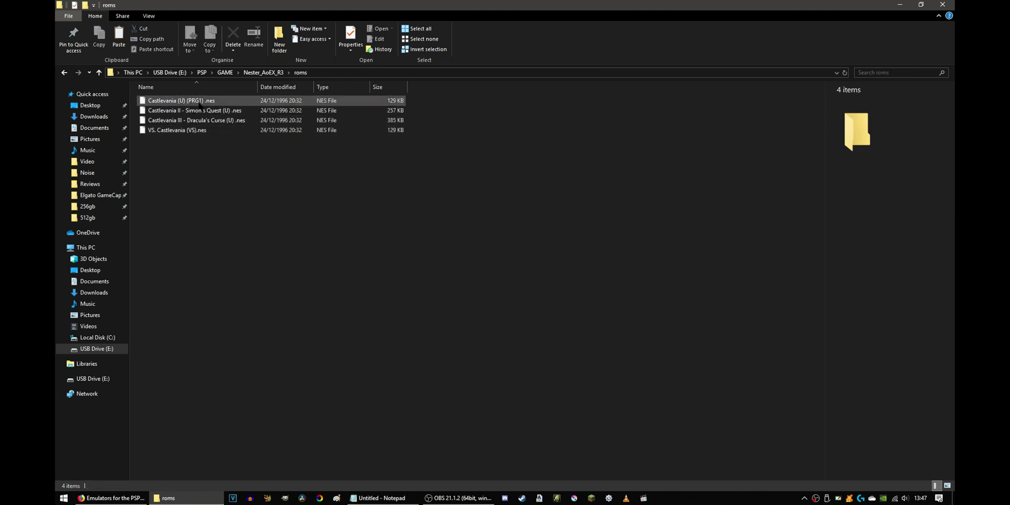
pyautogui.click(225, 72)
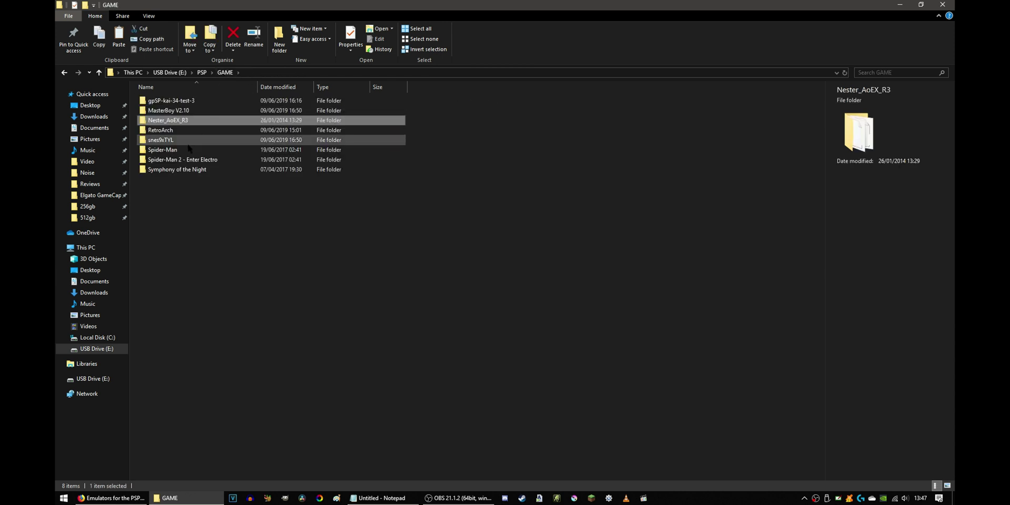
# Step: Examine the ROMS folder inside snes9xTYL on the USB drive and return to the GAME folder
pyautogui.doubleClick(169, 140)
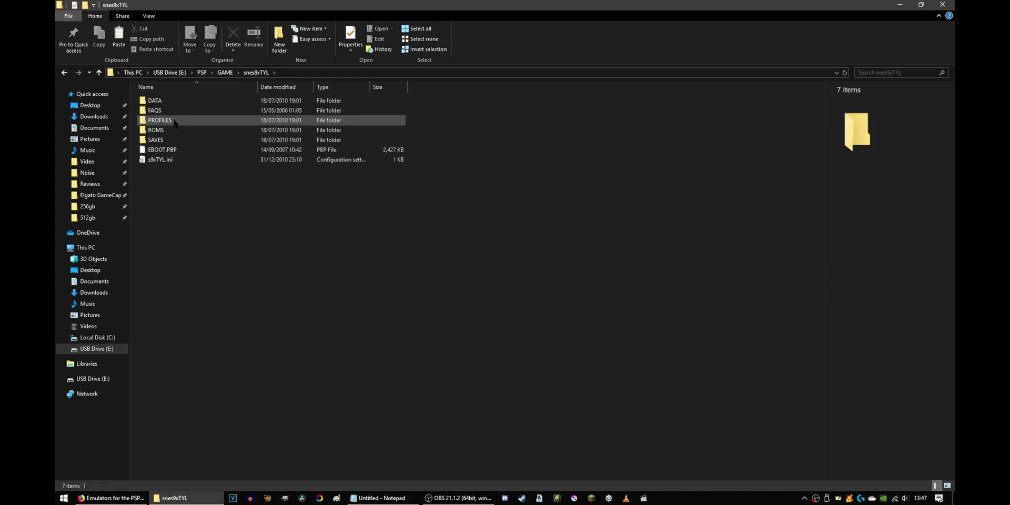
pyautogui.doubleClick(179, 130)
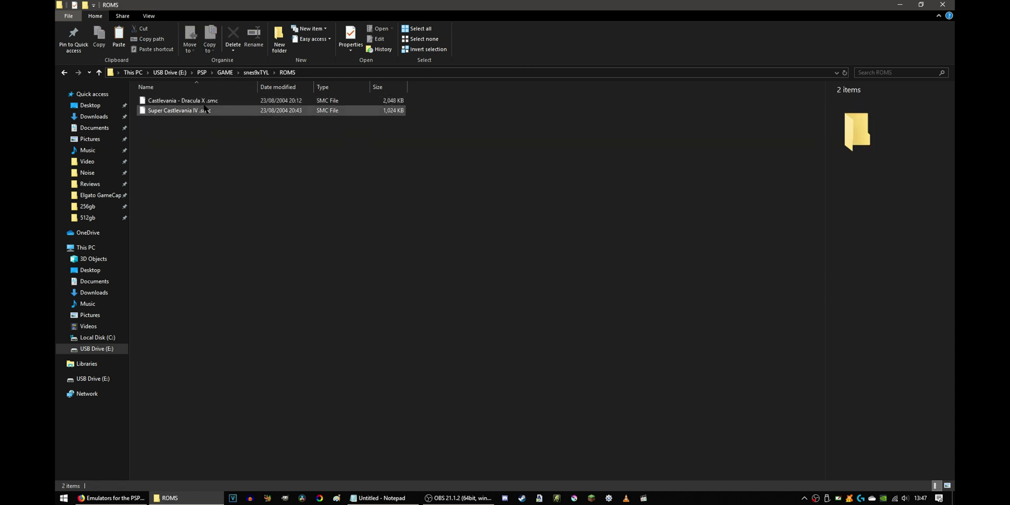
pyautogui.click(206, 101)
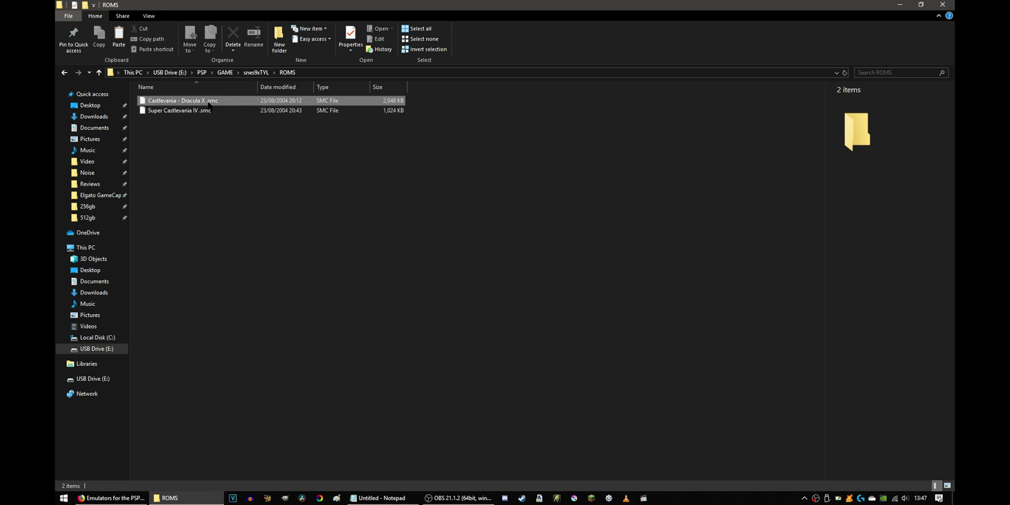
pyautogui.click(226, 74)
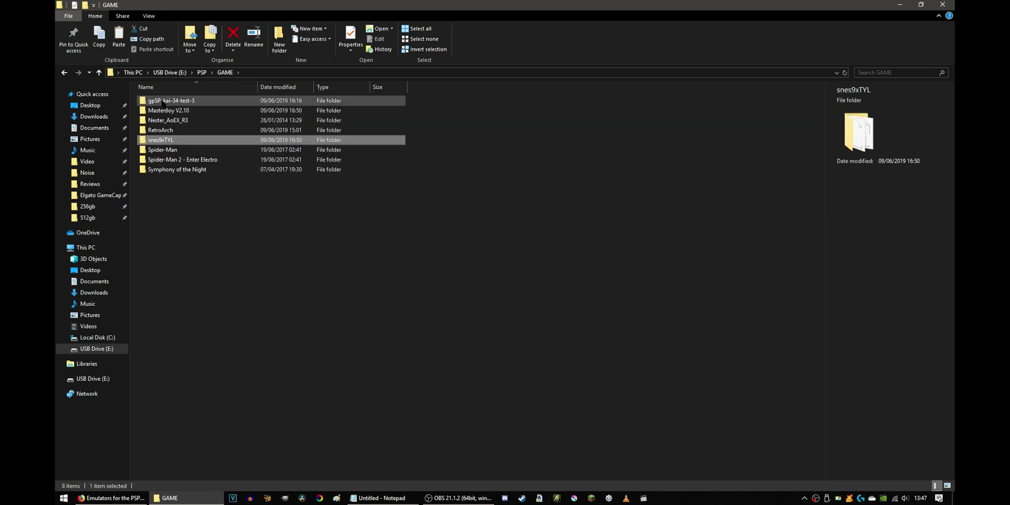
# Step: Examine the gba_bios.bin file and the GBA\ROM and GBA\SAV folders inside gpSP-kai-34-test-3, and return to the GAME folder
pyautogui.doubleClick(179, 101)
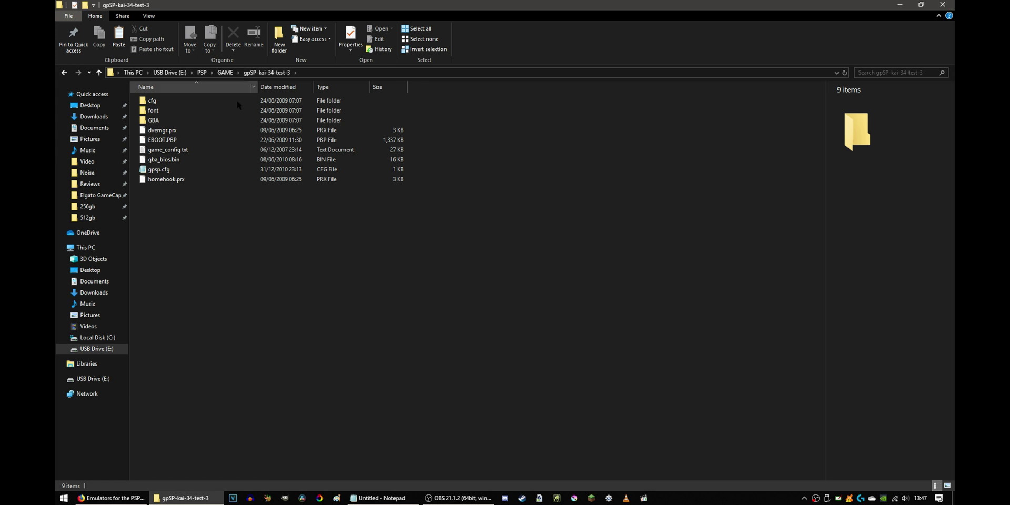
pyautogui.click(166, 161)
pyautogui.click(200, 245)
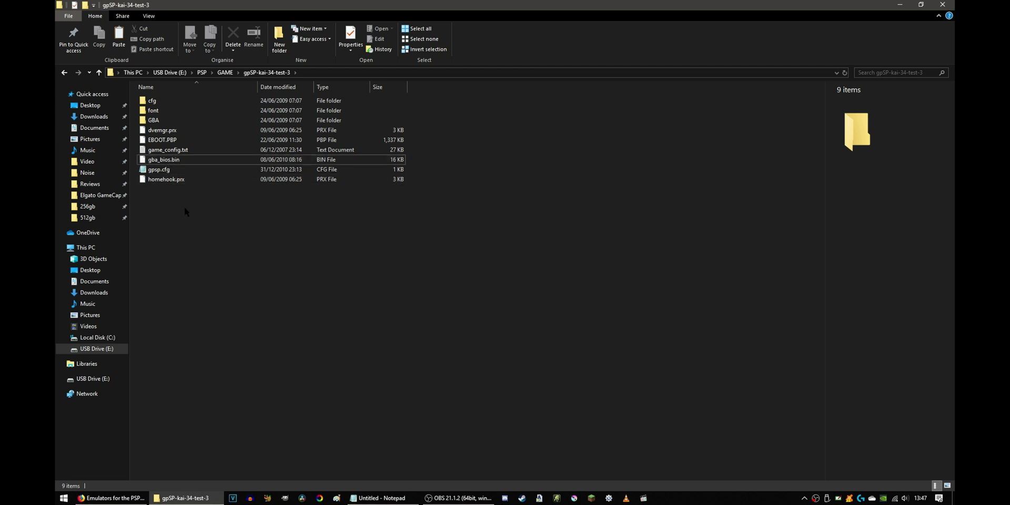
pyautogui.doubleClick(153, 120)
pyautogui.doubleClick(161, 122)
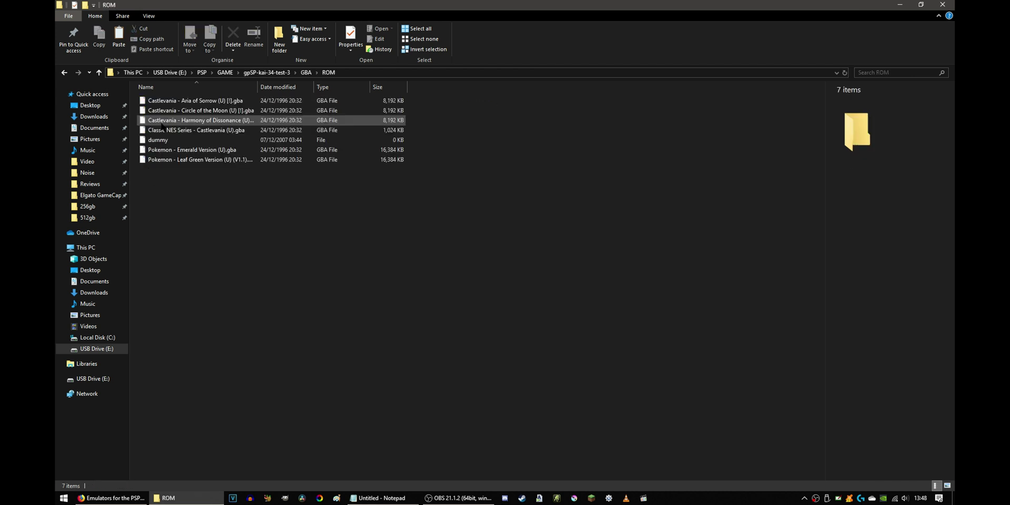
pyautogui.press('BackSpace')
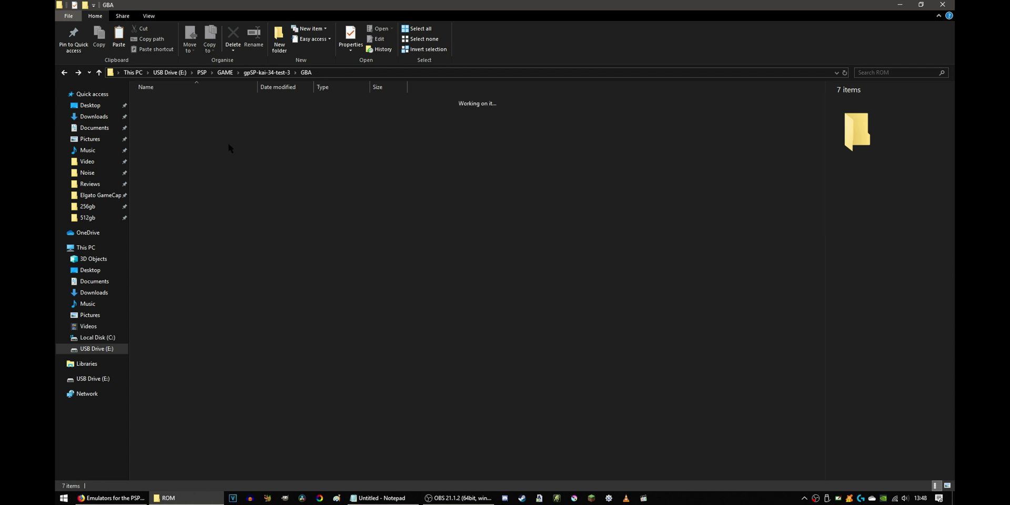
pyautogui.doubleClick(152, 129)
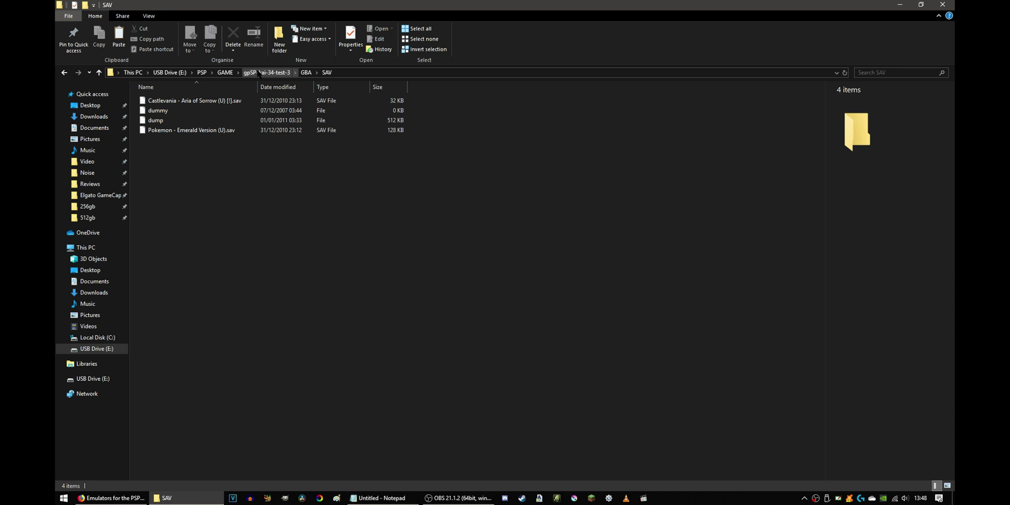
pyautogui.click(224, 72)
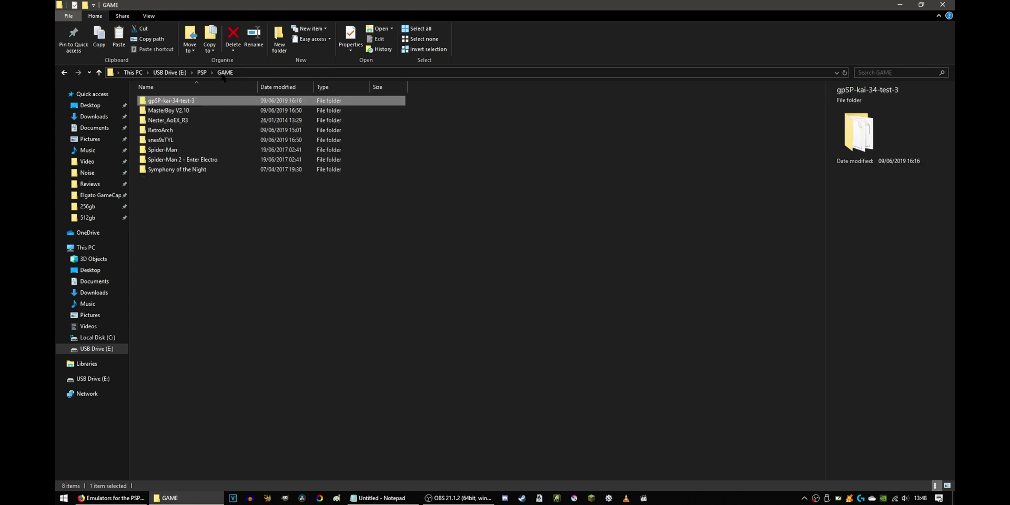
# Step: Permanently delete the RetroArch folder from PSP\GAME on the USB drive
pyautogui.click(170, 131)
pyautogui.press('Delete')
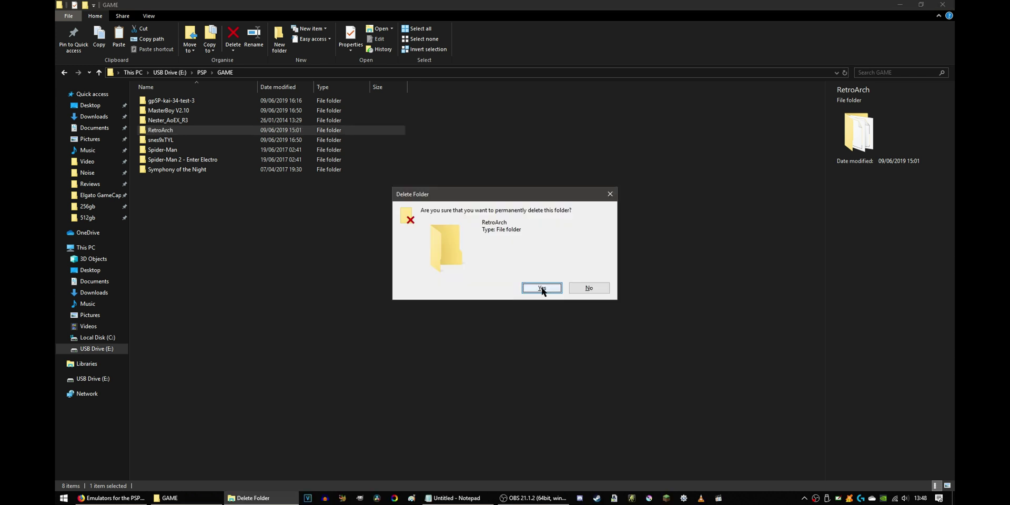
pyautogui.click(537, 289)
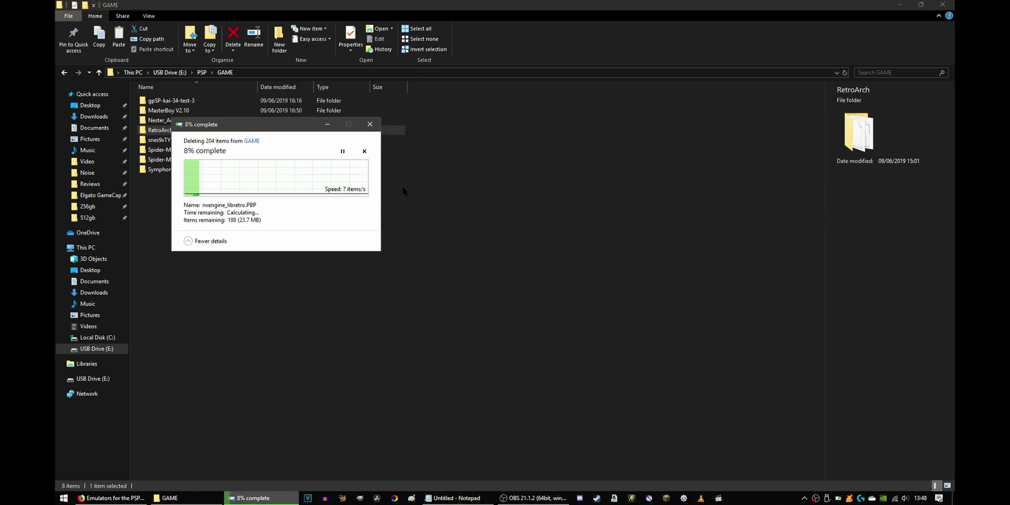
pyautogui.click(413, 175)
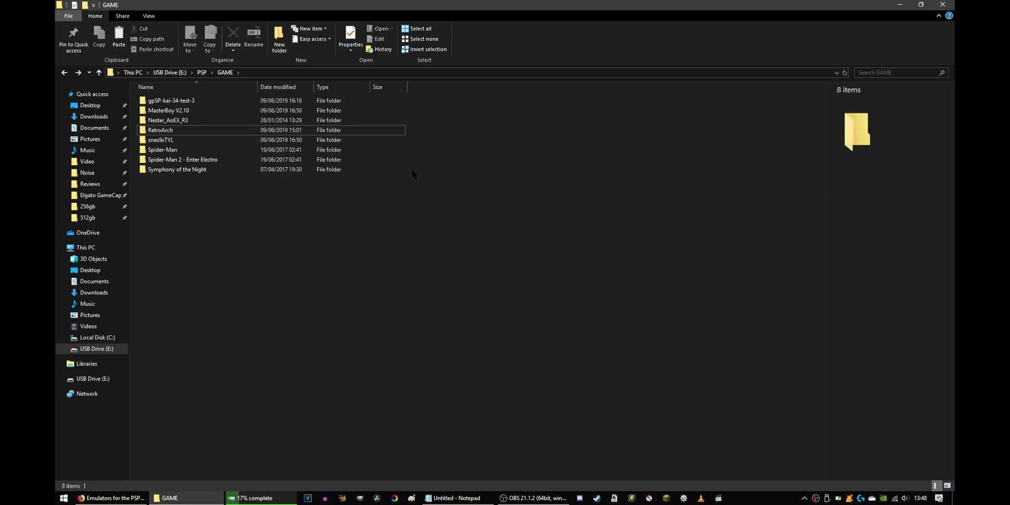
# Step: Permanently delete the RETROARCH folder from the PSP folder on the USB drive
pyautogui.hotkey('alt', 'Right')
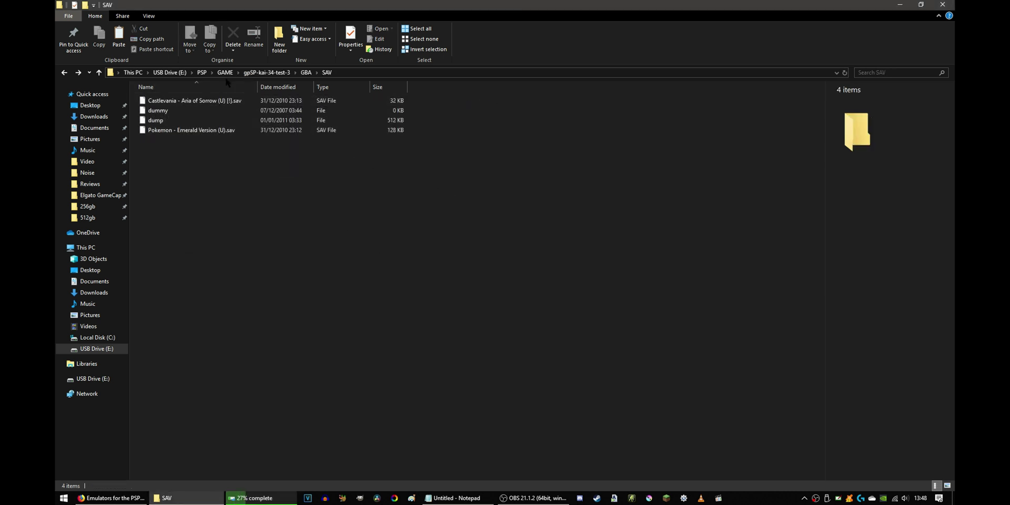
pyautogui.click(202, 72)
pyautogui.click(164, 121)
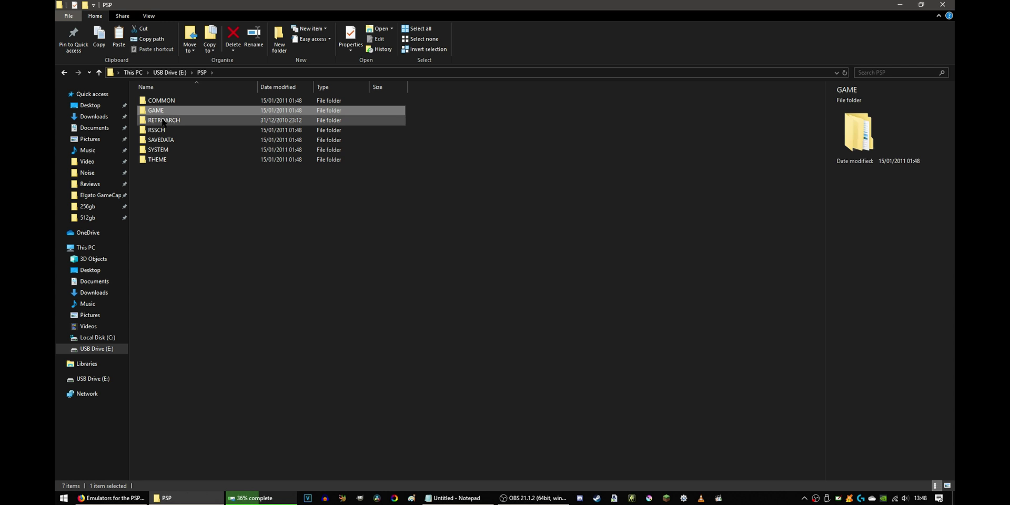
pyautogui.press('Delete')
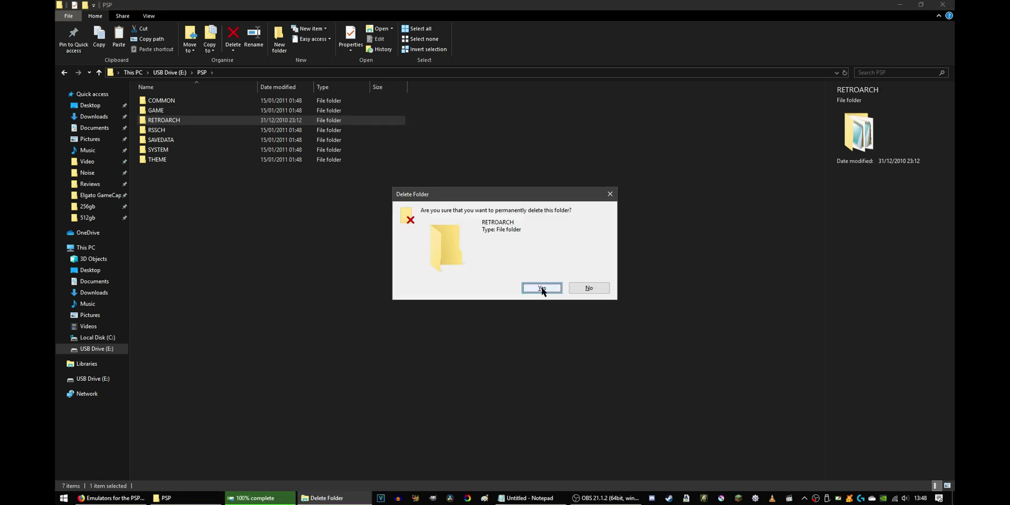
pyautogui.click(544, 291)
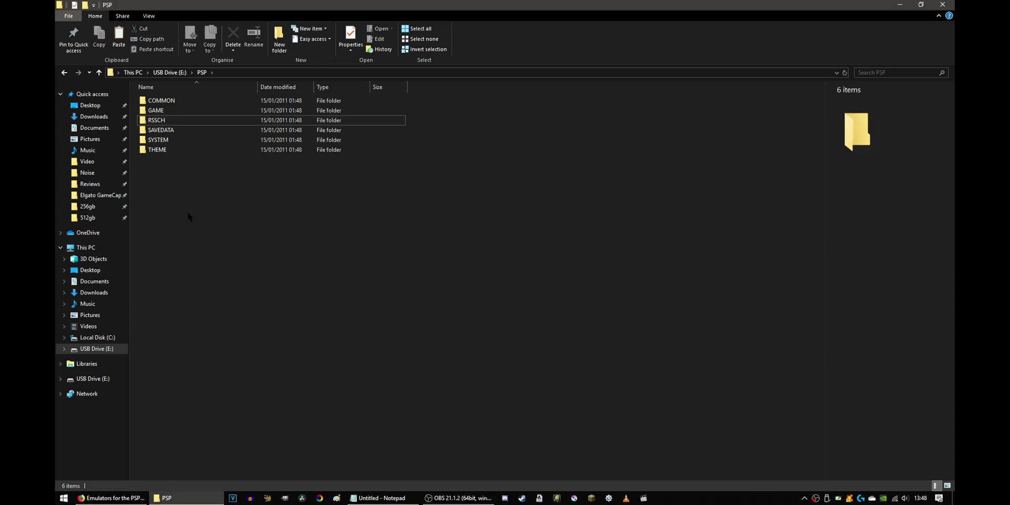
# Step: Look into the ISO folder on the USB drive and check the remaining folders in PSP\GAME
pyautogui.click(103, 379)
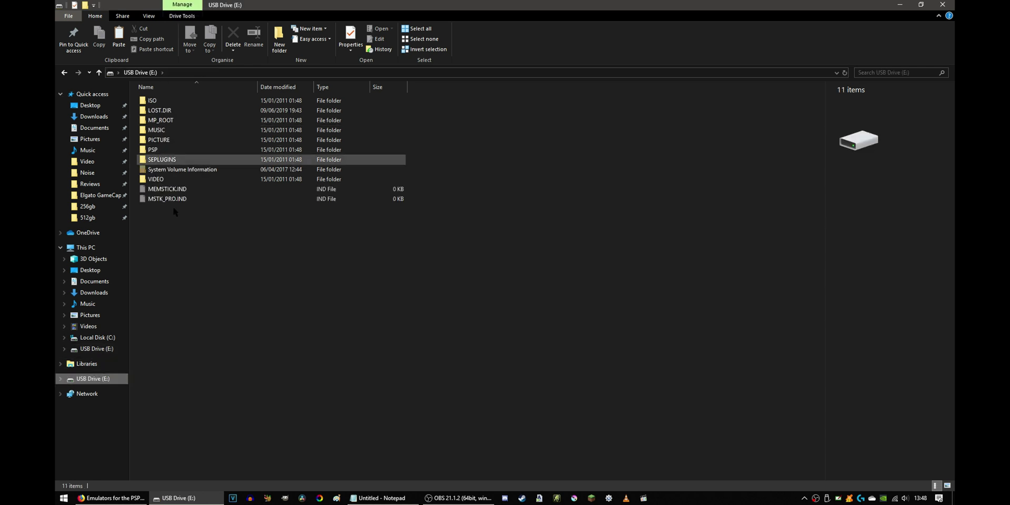
pyautogui.doubleClick(158, 100)
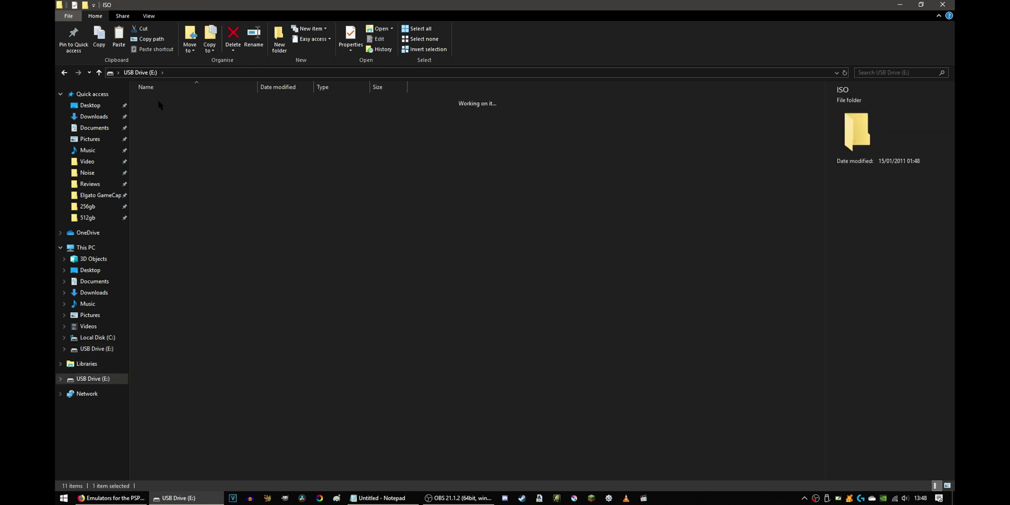
pyautogui.hotkey('alt', 'Left')
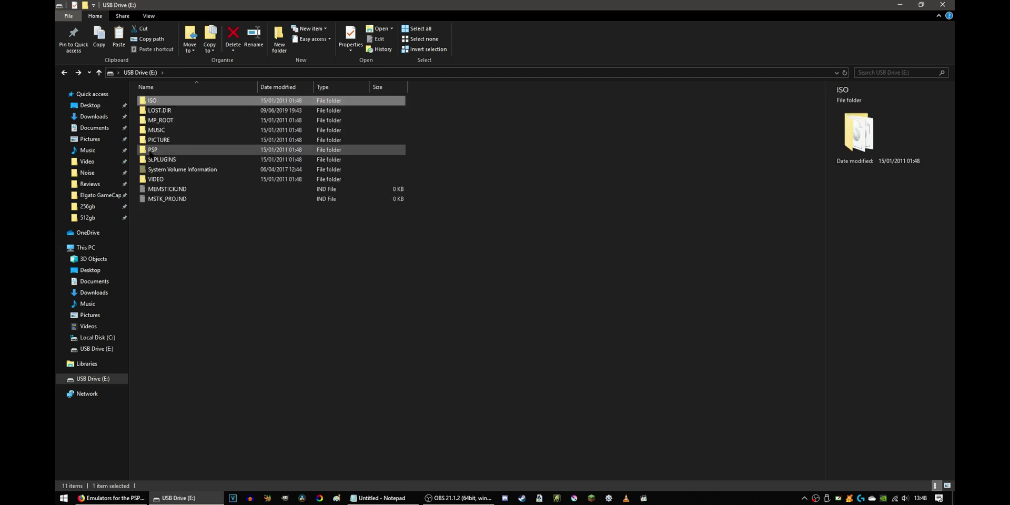
pyautogui.doubleClick(152, 150)
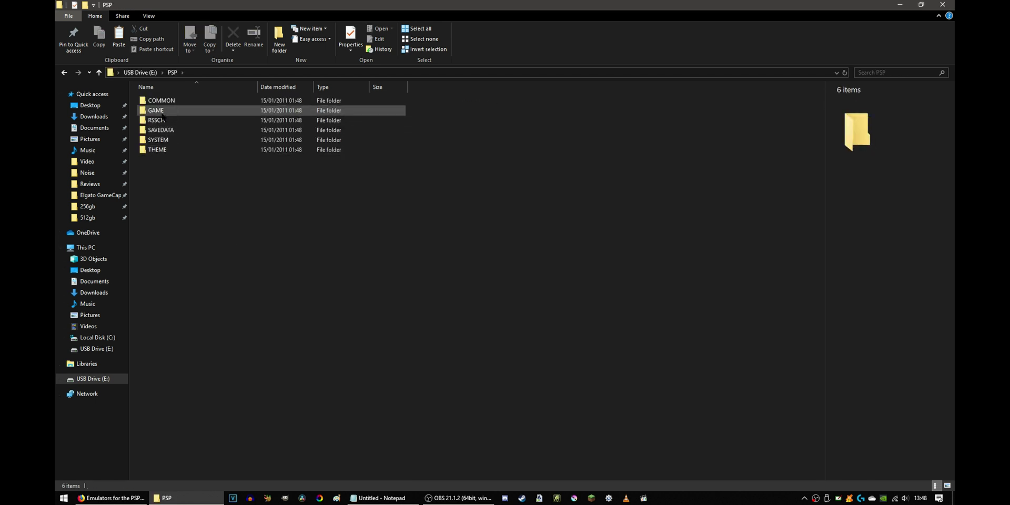
pyautogui.doubleClick(161, 113)
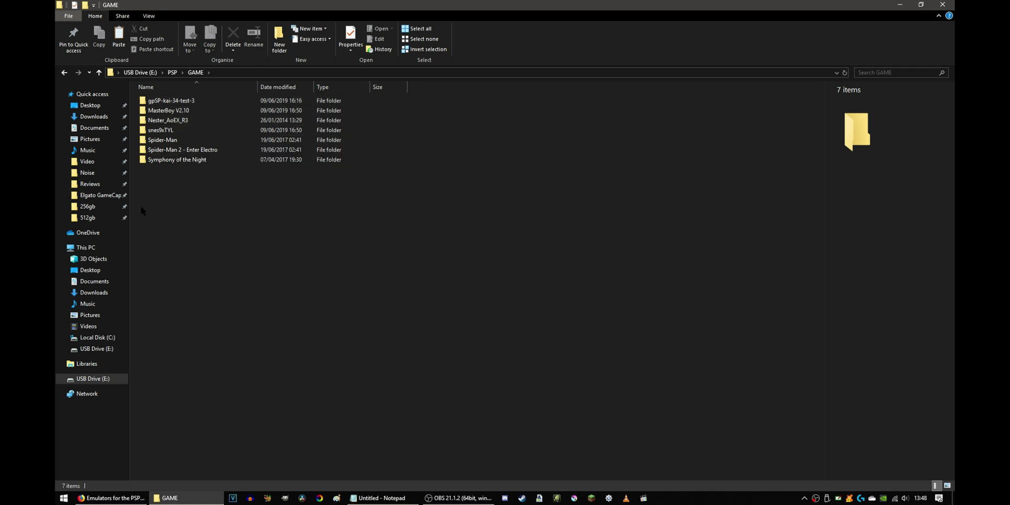
# Step: Eject the USB3.0 Card Reader holding the memory stick and switch to the Notepad note with the emulator download link
pyautogui.click(91, 246)
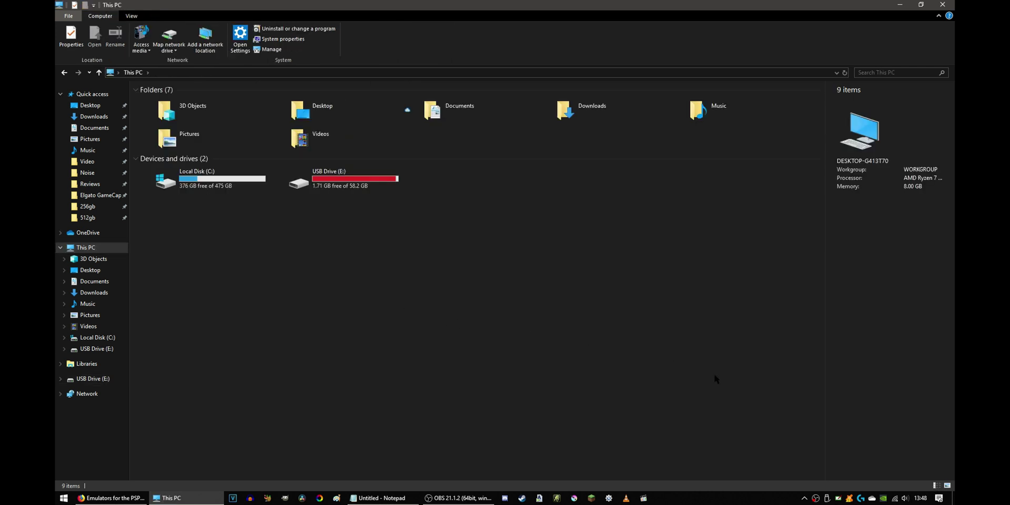
pyautogui.click(804, 498)
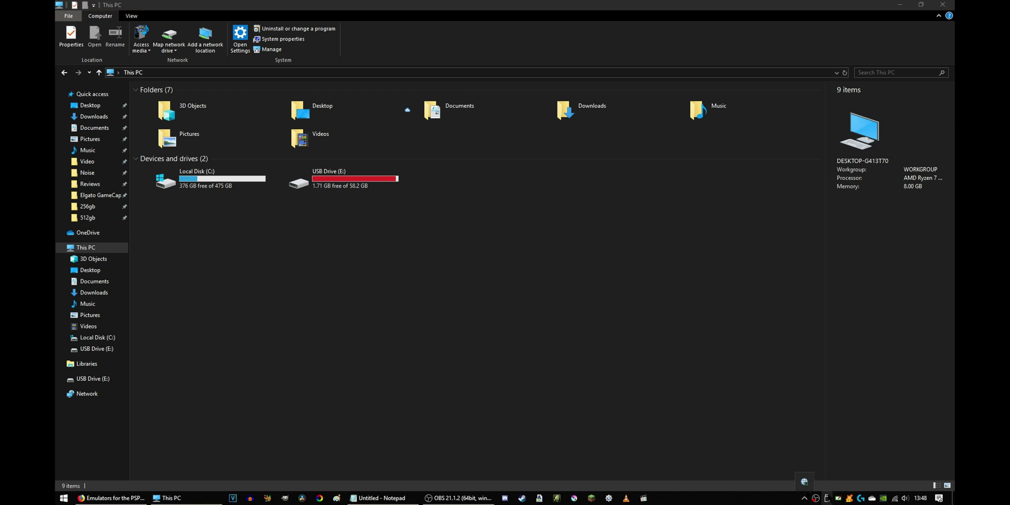
pyautogui.click(826, 498)
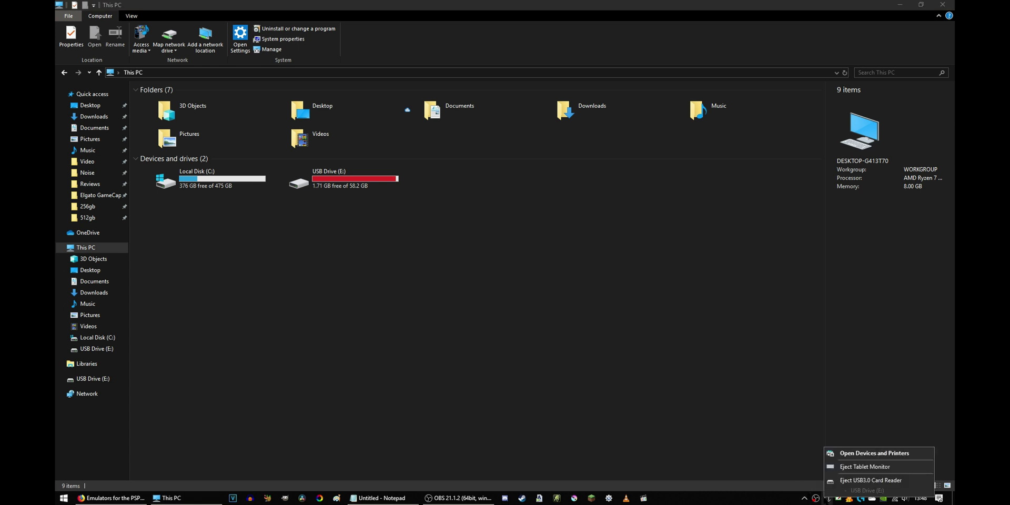
pyautogui.click(862, 480)
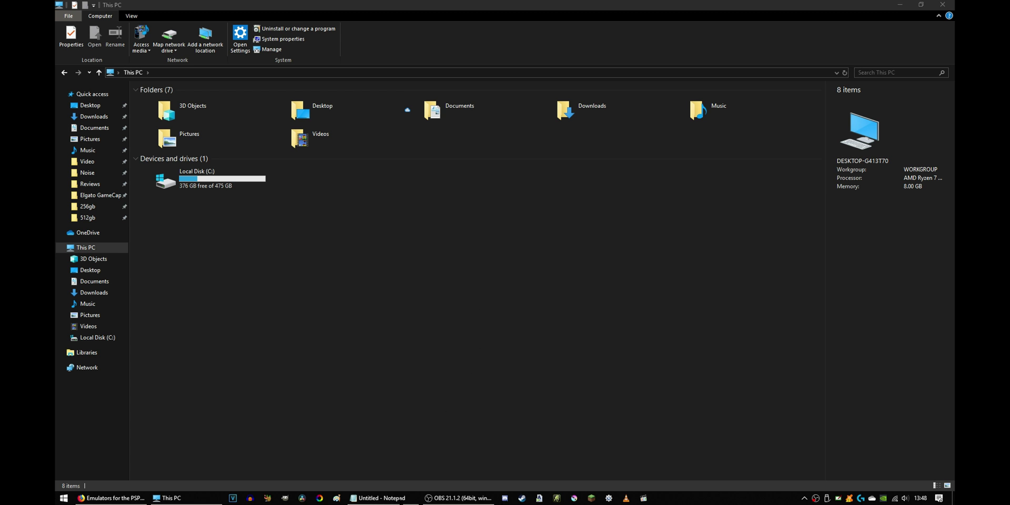
pyautogui.click(377, 498)
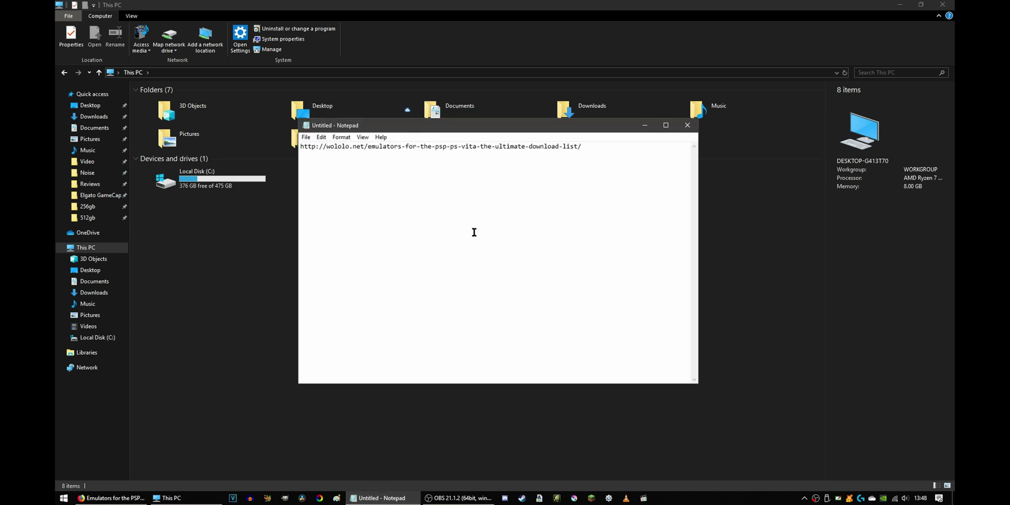